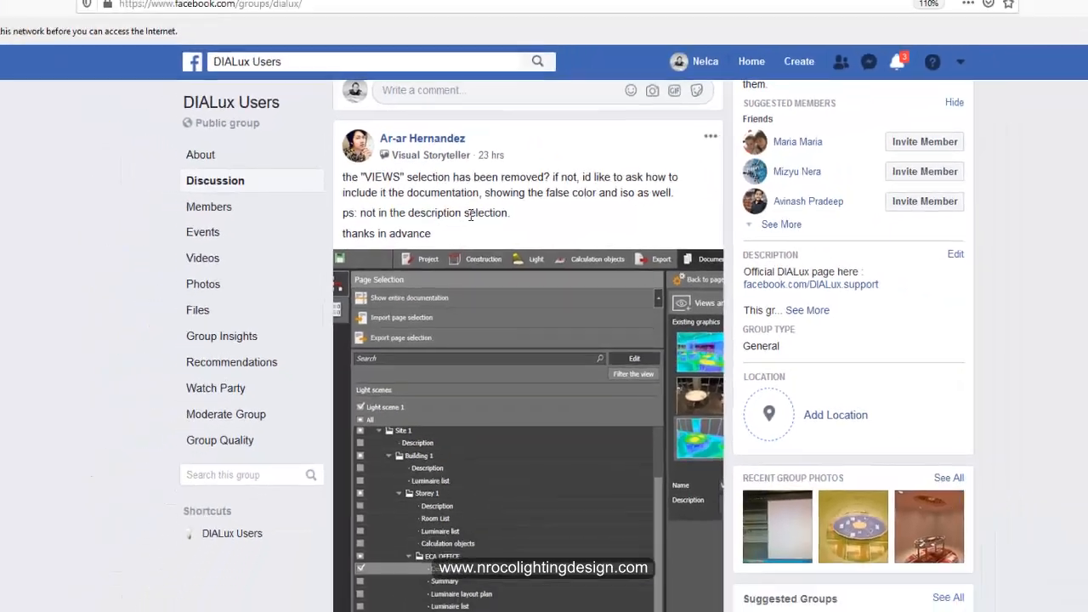
scroll(479, 424, down, 2)
scroll(442, 339, down, 1)
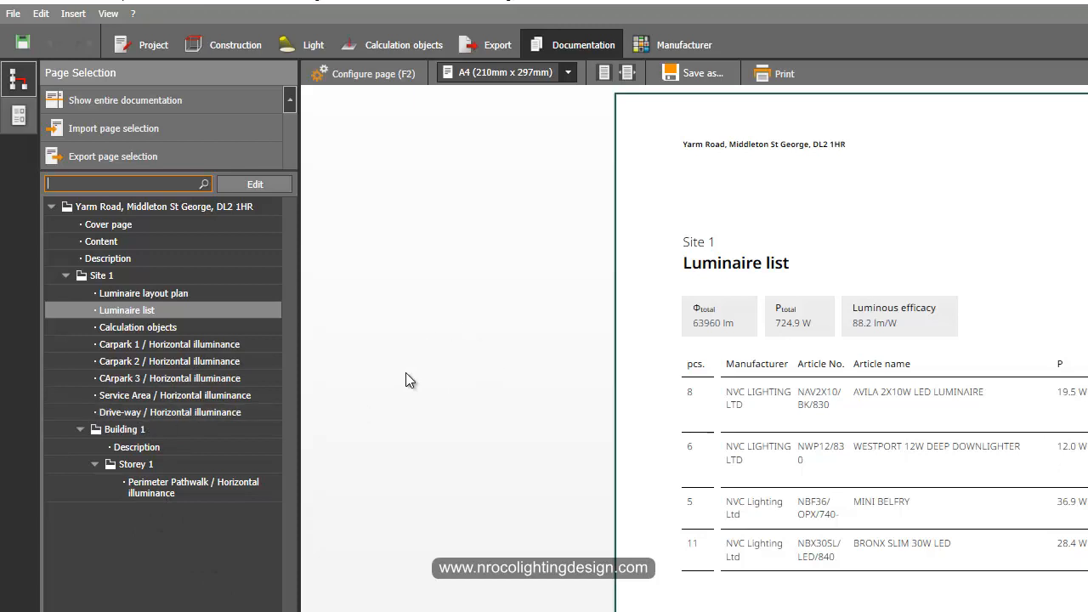
Enable editing of the page selection and open the page configuration for the Storey 1 Description page.
click(148, 449)
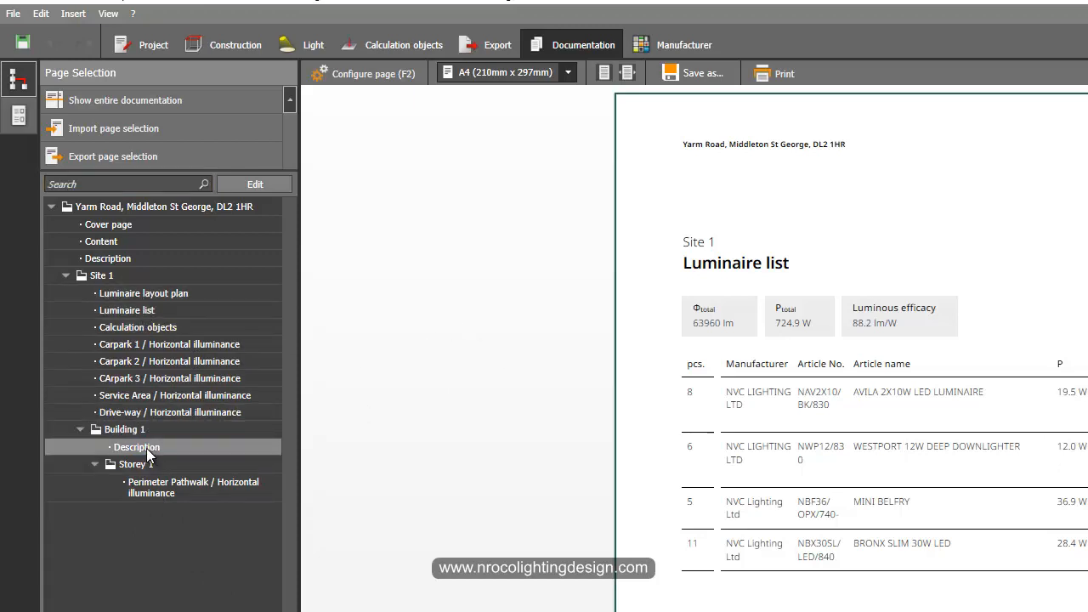
click(255, 184)
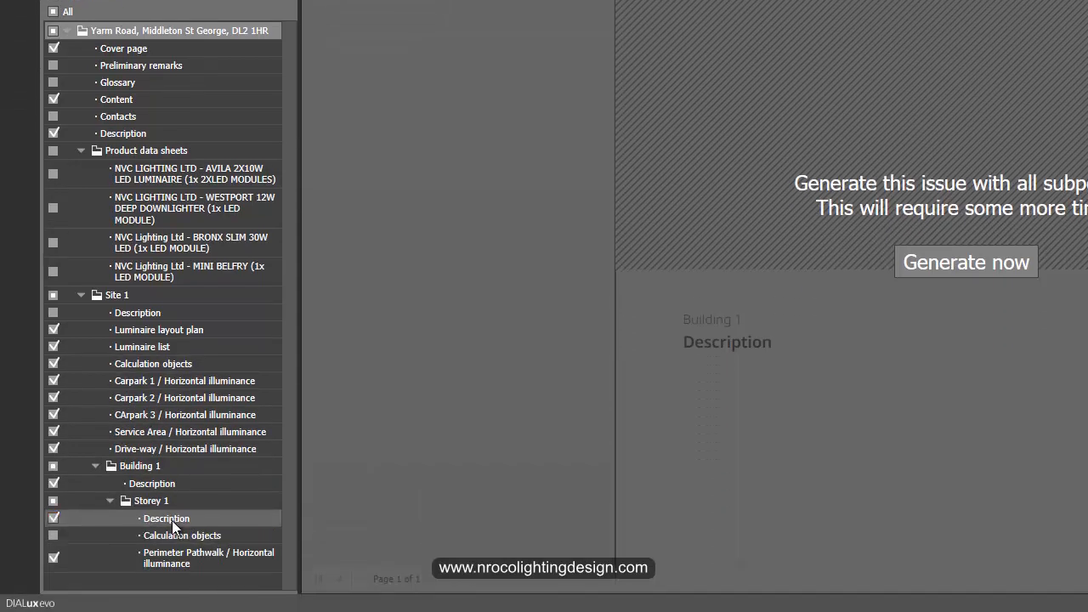
click(170, 518)
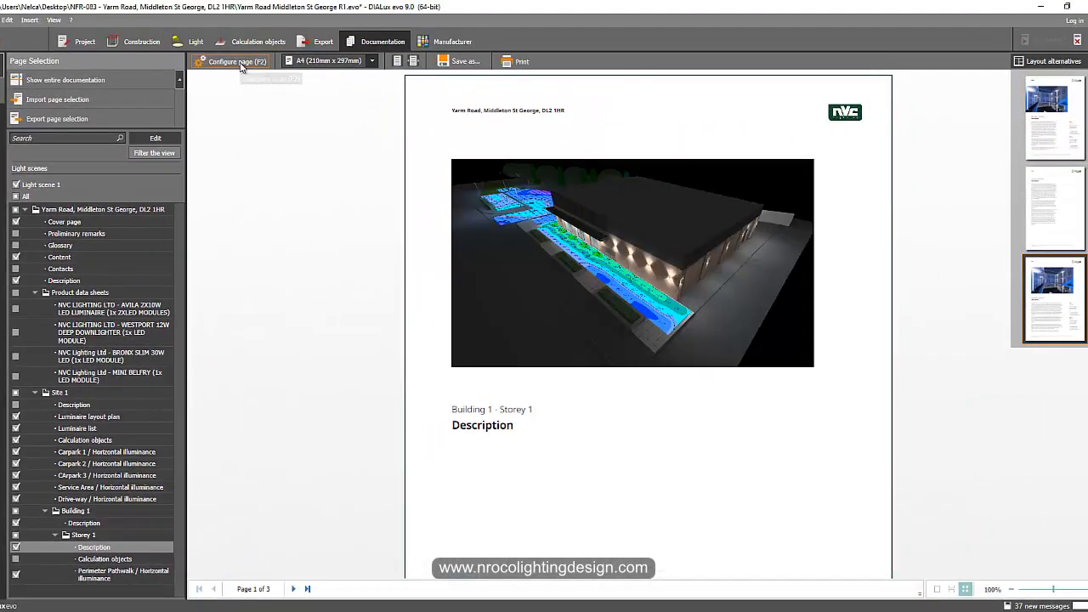
click(236, 62)
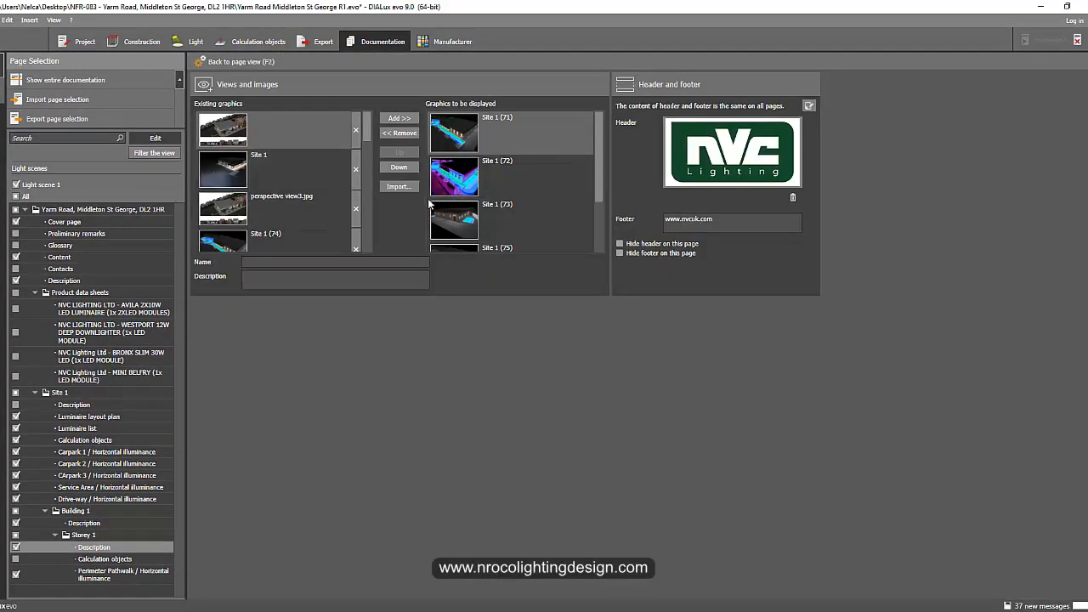
Add Site 1 (74) to the graphics to be displayed and remove Site 1 (76) from them.
scroll(429, 204, down, 2)
scroll(282, 237, down, 1)
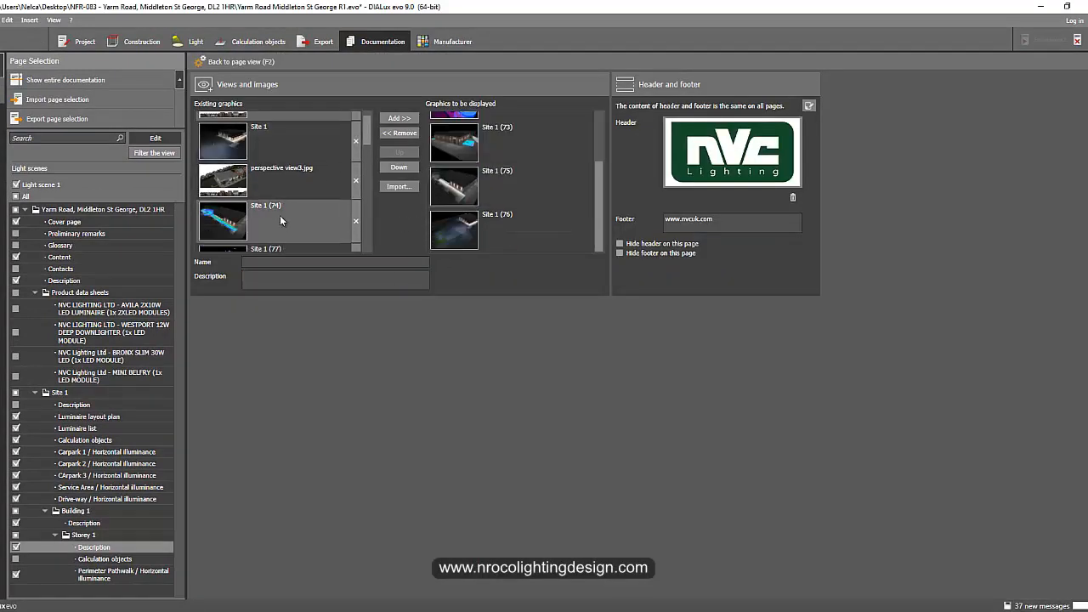
click(280, 215)
click(399, 118)
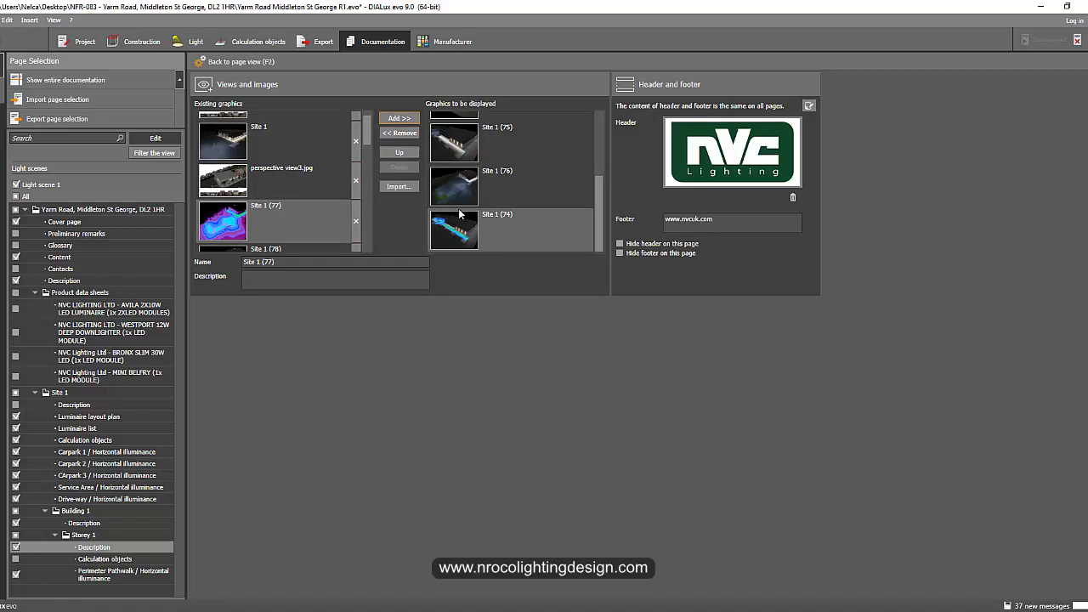
click(500, 190)
click(399, 132)
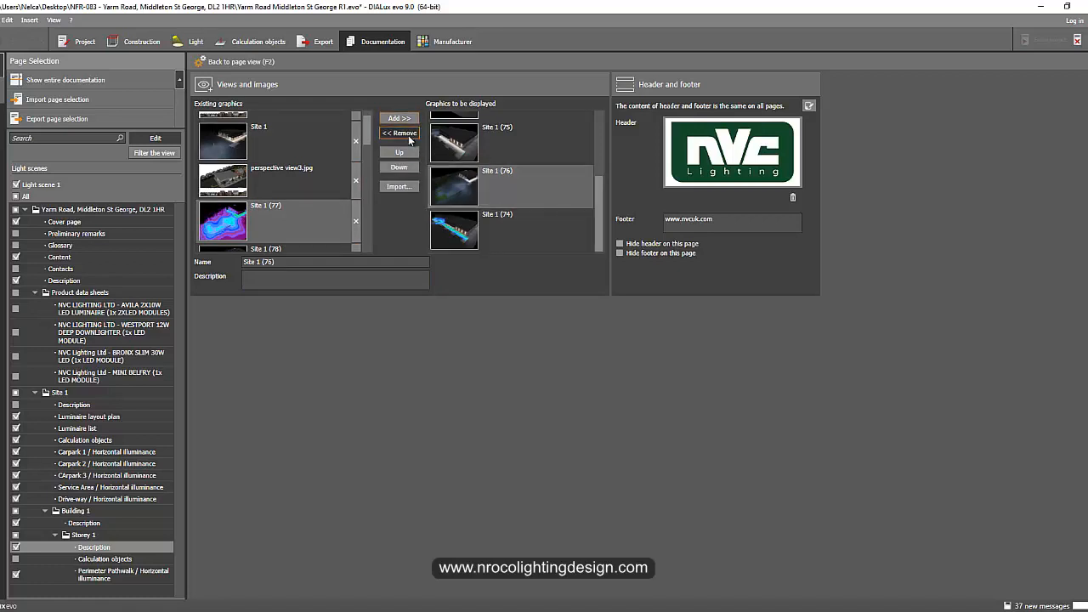
click(304, 284)
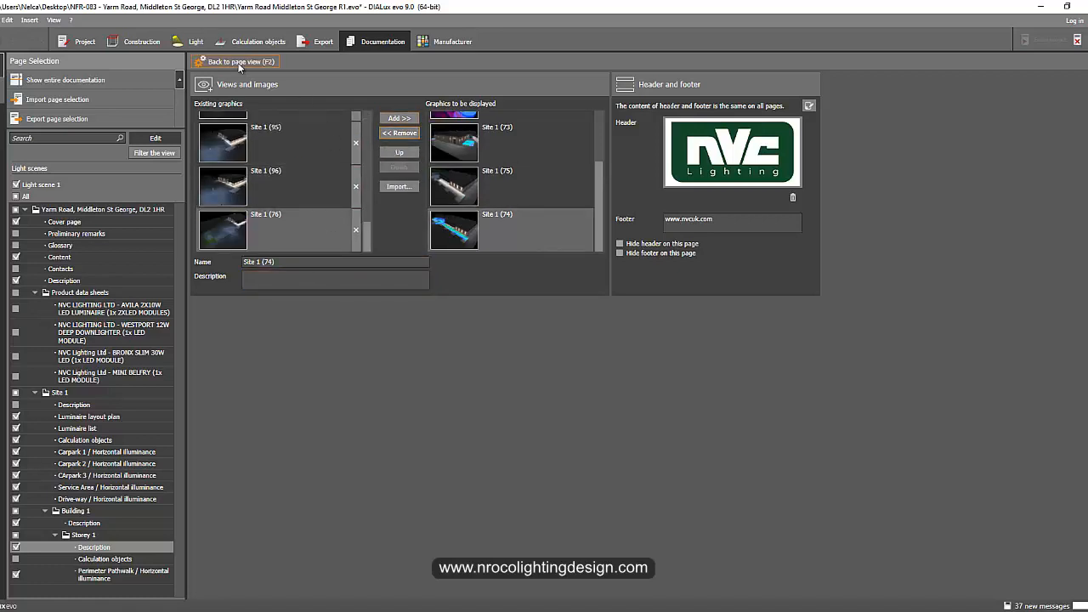
Return to the page view and review the images placed on the Storey 1 Description pages.
click(240, 61)
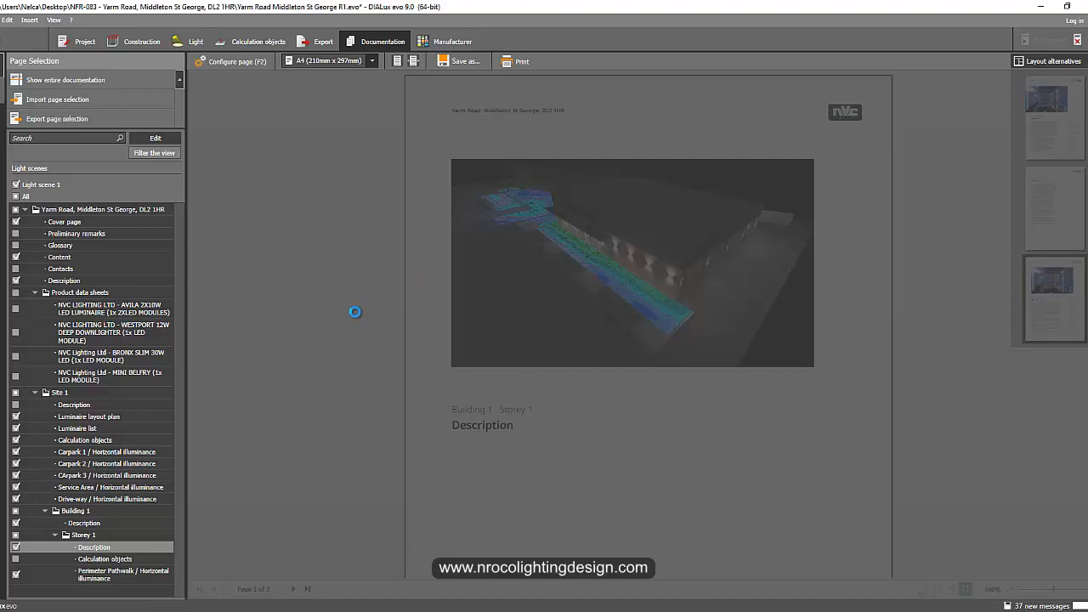
scroll(355, 325, down, 10)
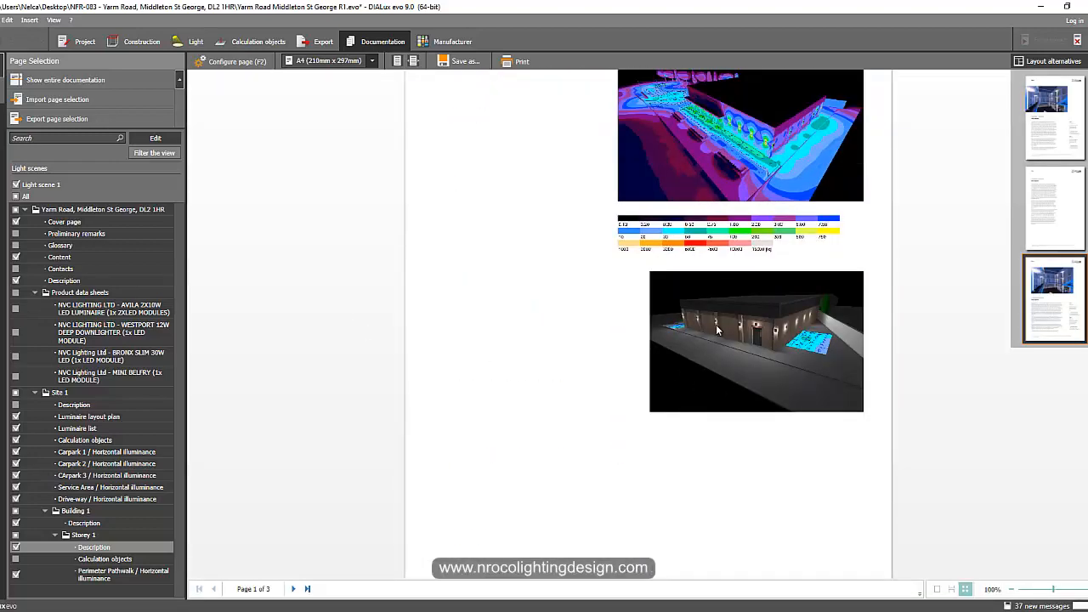
scroll(694, 353, down, 10)
scroll(688, 387, up, 3)
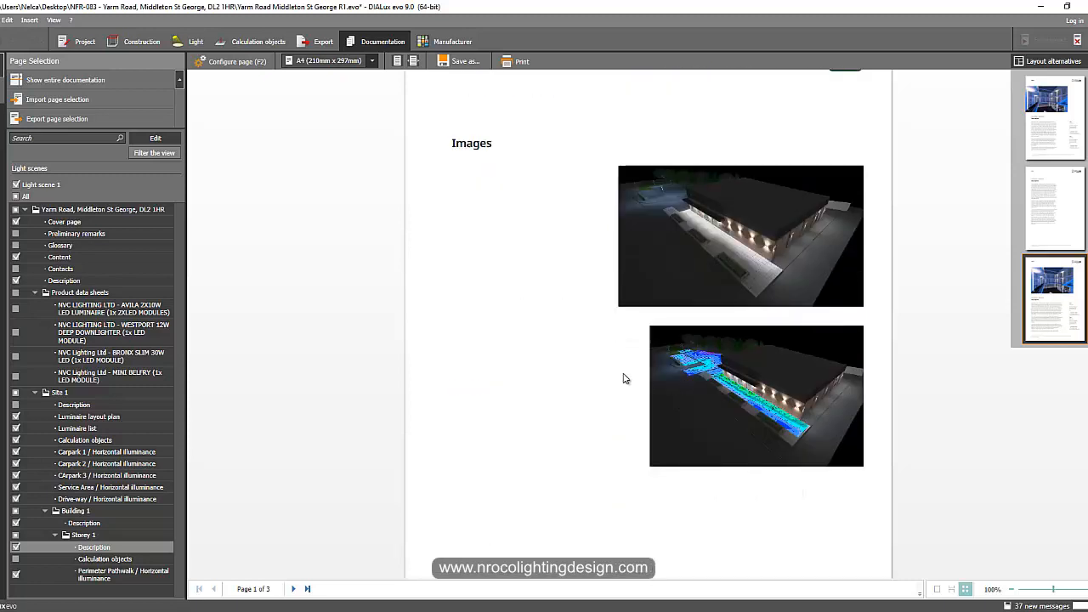
scroll(600, 410, down, 2)
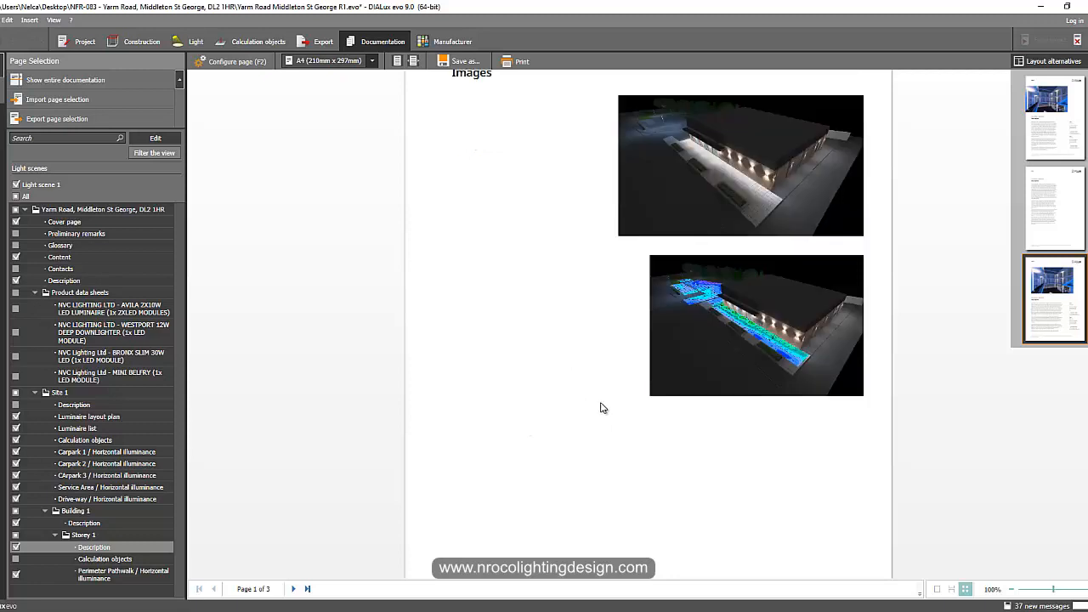
scroll(508, 436, up, 4)
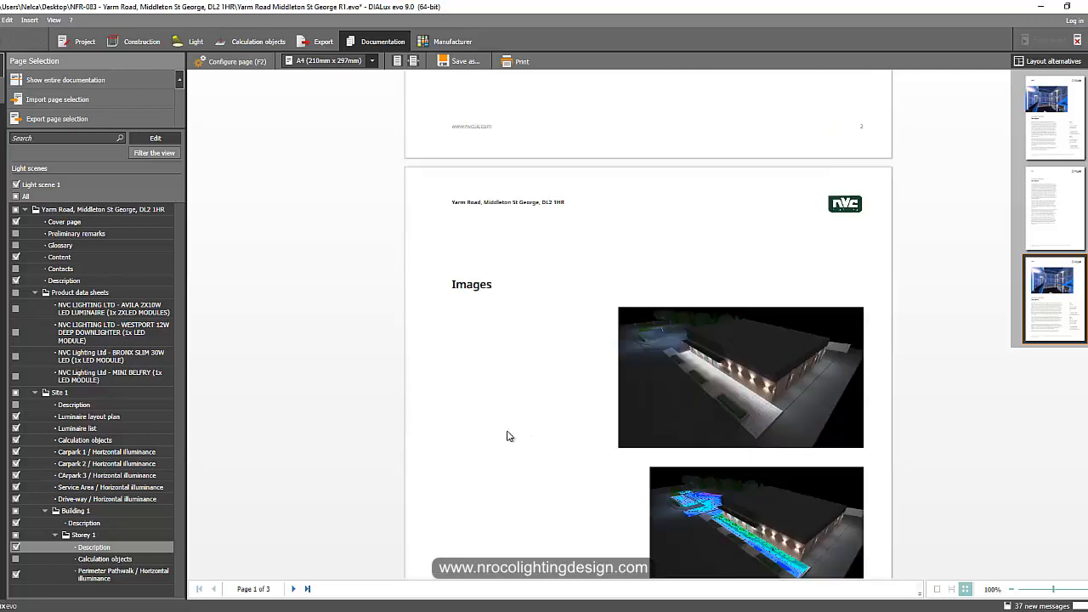
scroll(508, 436, down, 2)
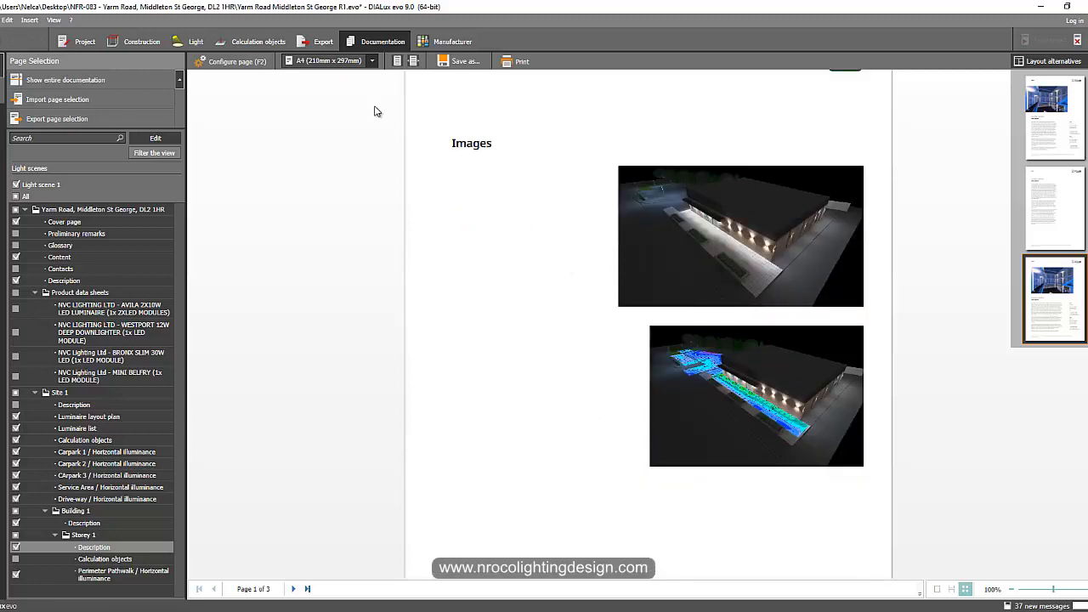
Copy the #1 LAYOUT paragraph from the DIALux Pro Features web page and paste it as the description of the Site 1 (74) graphic.
click(231, 61)
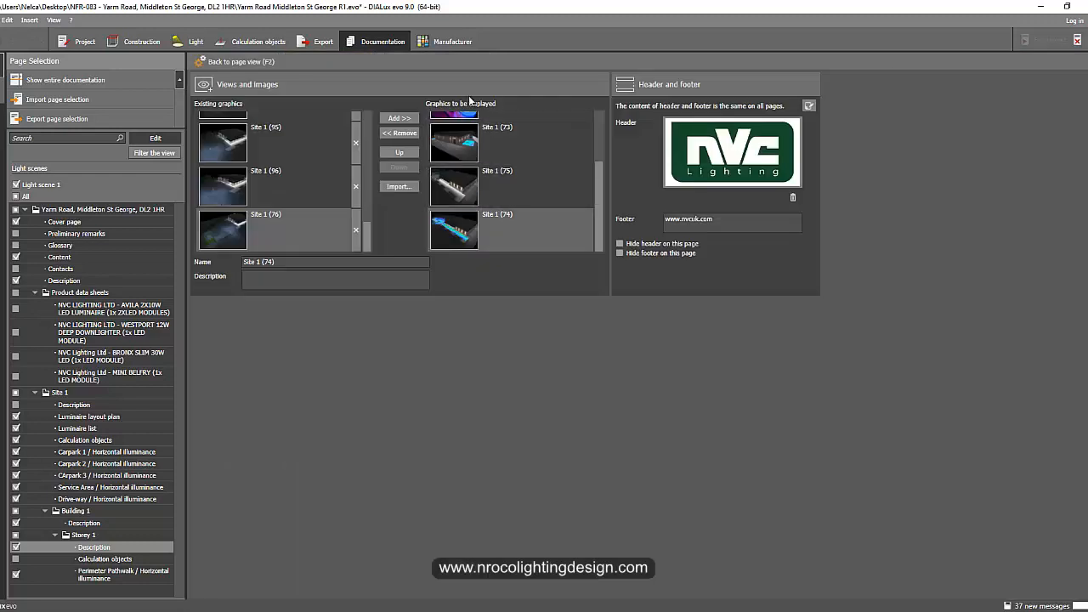
click(253, 279)
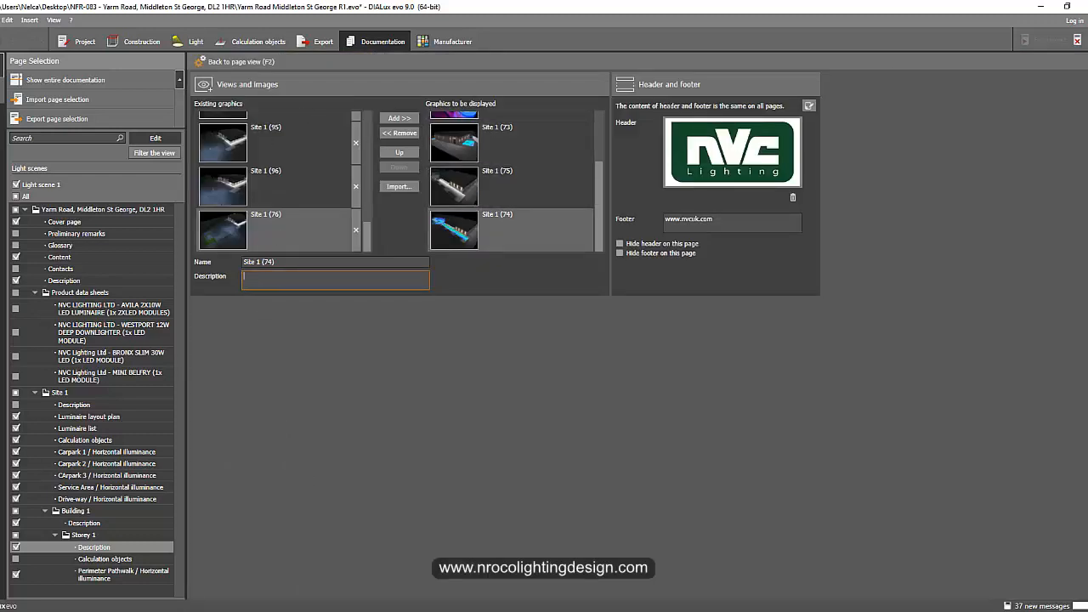
key(alt+Tab)
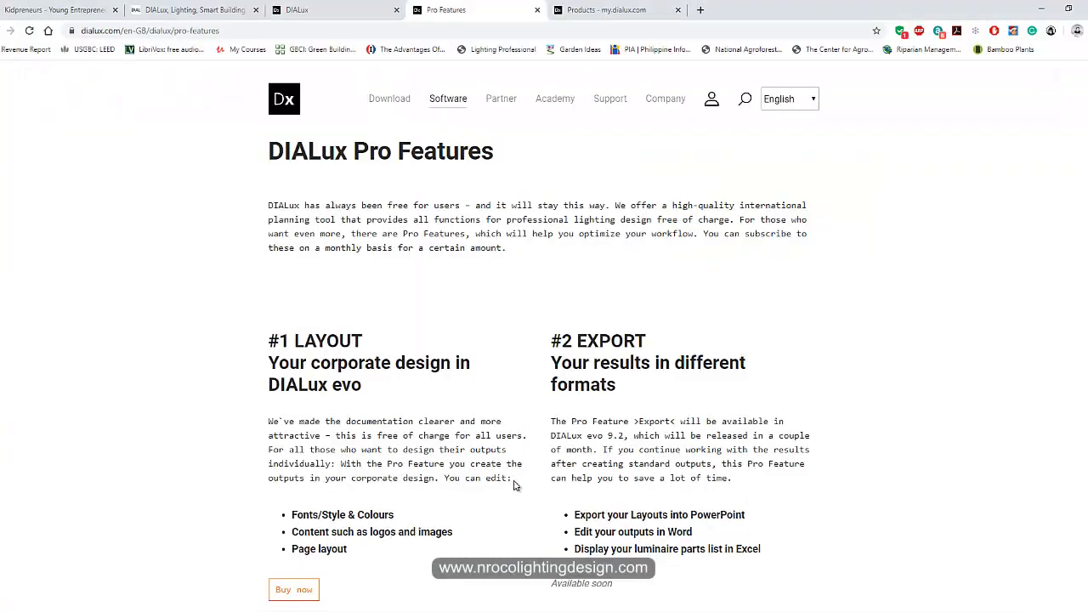
drag(514, 483, 266, 425)
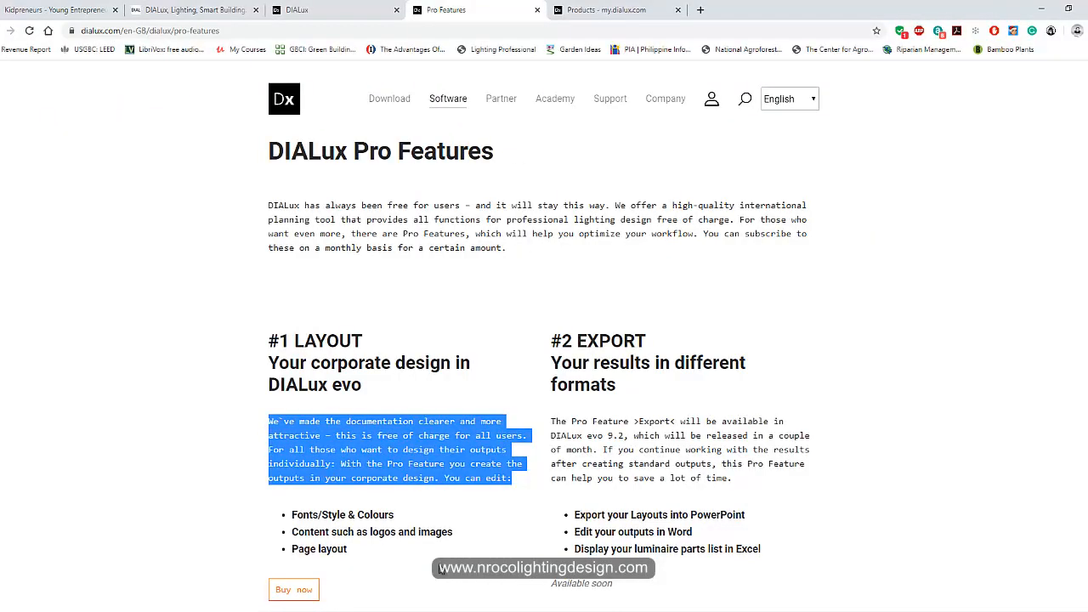
key(alt+Tab)
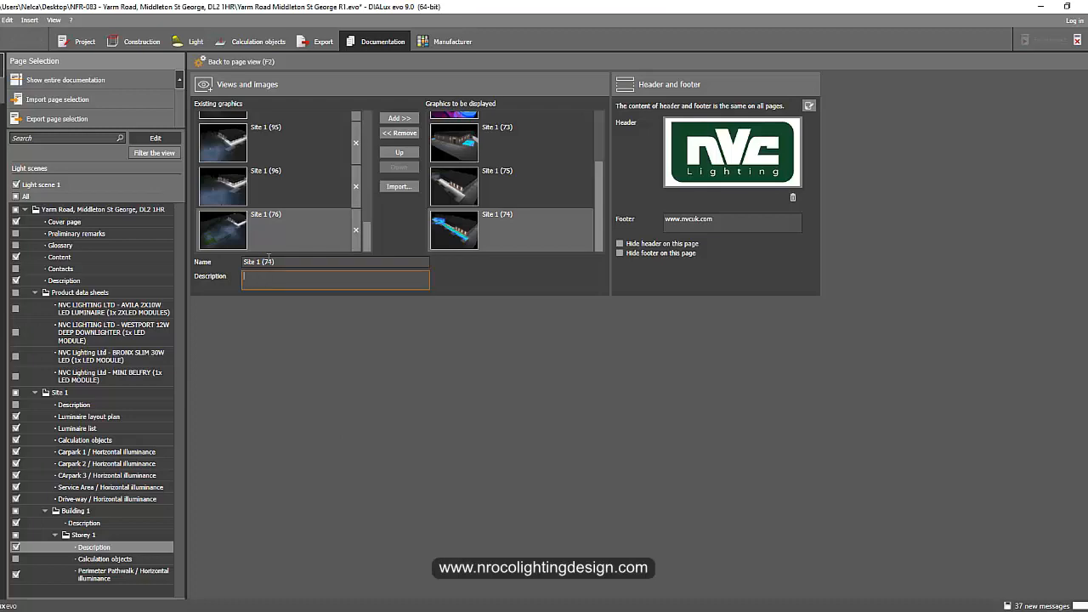
click(283, 278)
text(you create the outputs in your corporate design. You can edit)
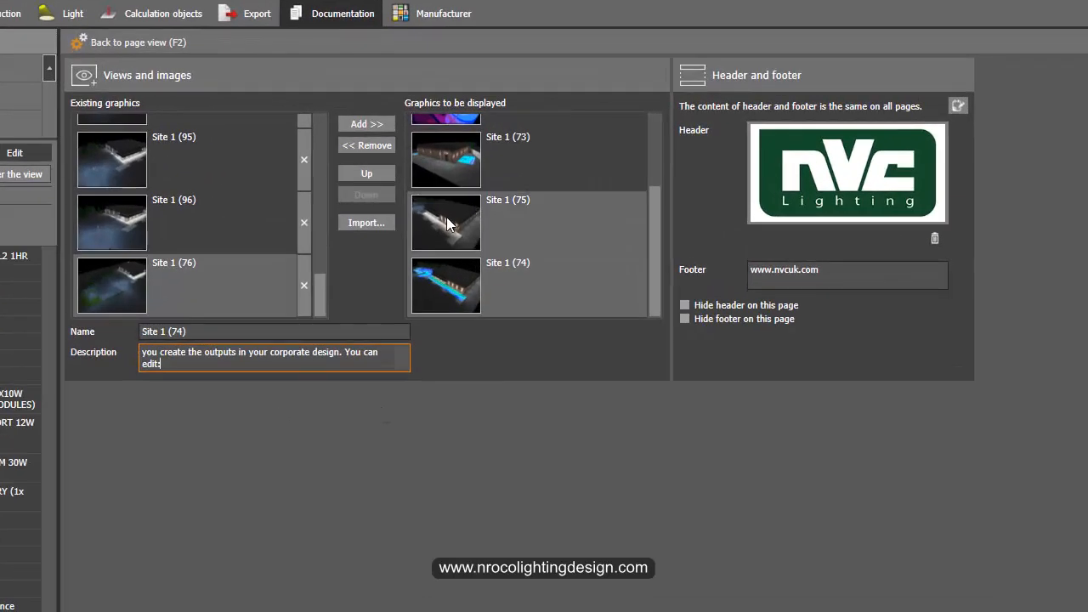
Try to paste the same #1 LAYOUT paragraph as the description of the Site 1 (75) graphic.
click(442, 211)
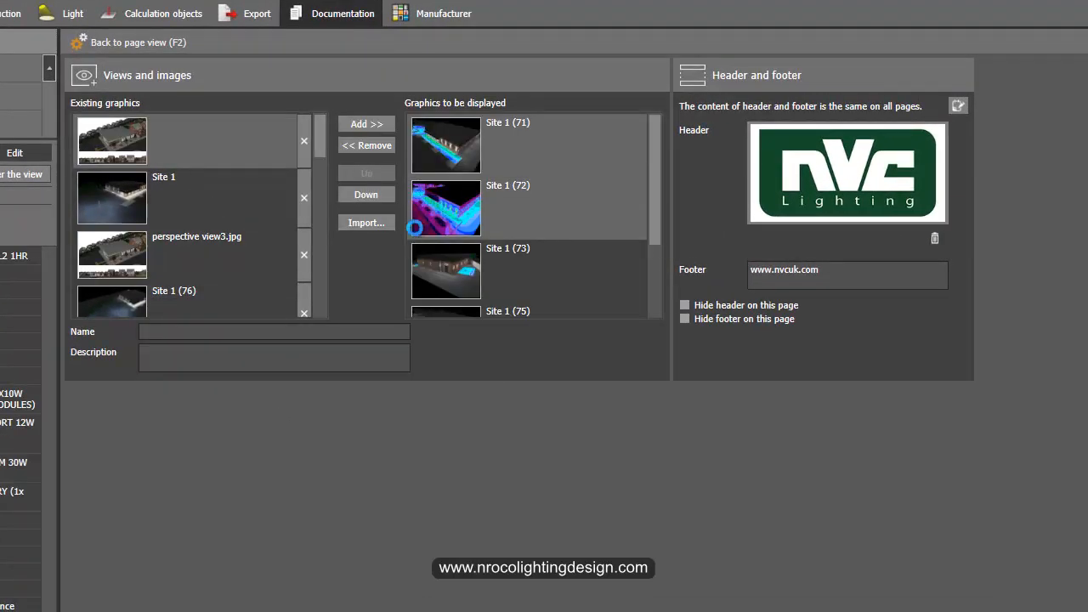
click(198, 360)
text(you create the outputs in your corporate design. You can edit:)
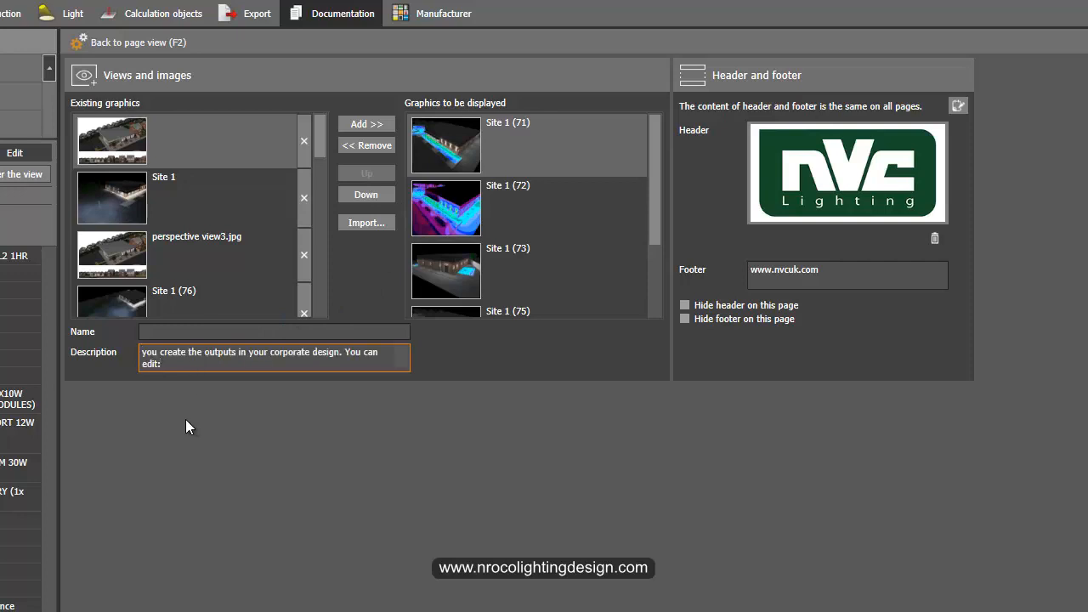
Return to the page view and check the description text beside the images in the Storey 1 documentation.
click(122, 44)
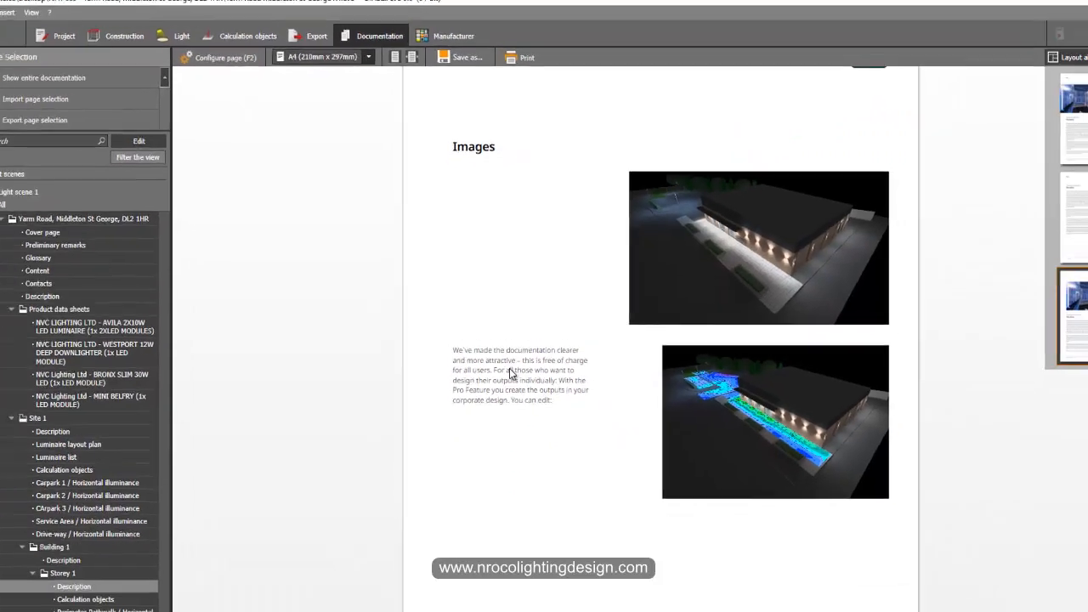
scroll(509, 372, down, 2)
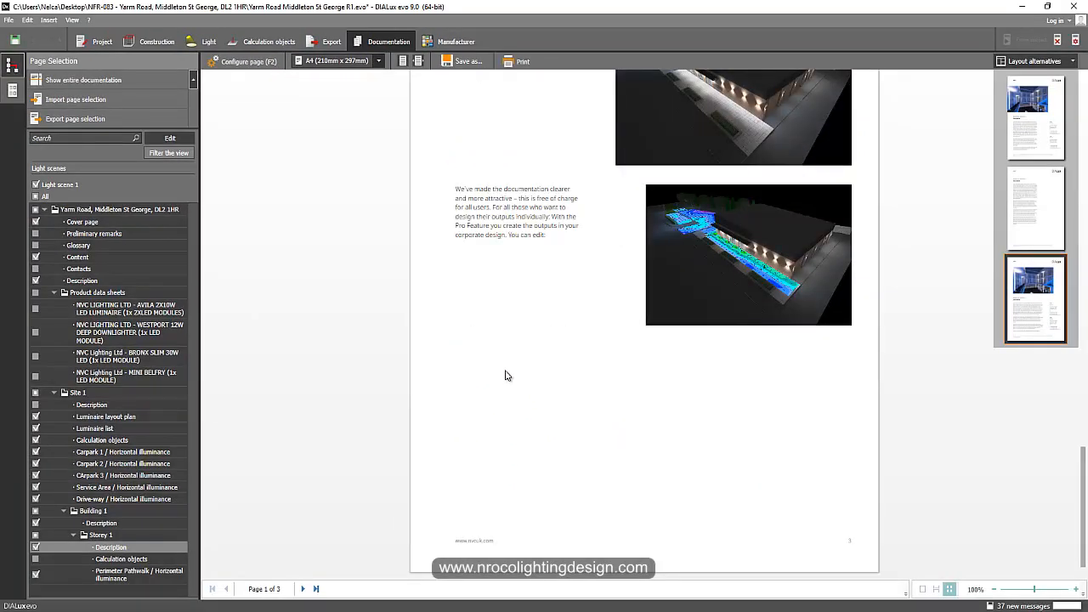
scroll(505, 375, down, 10)
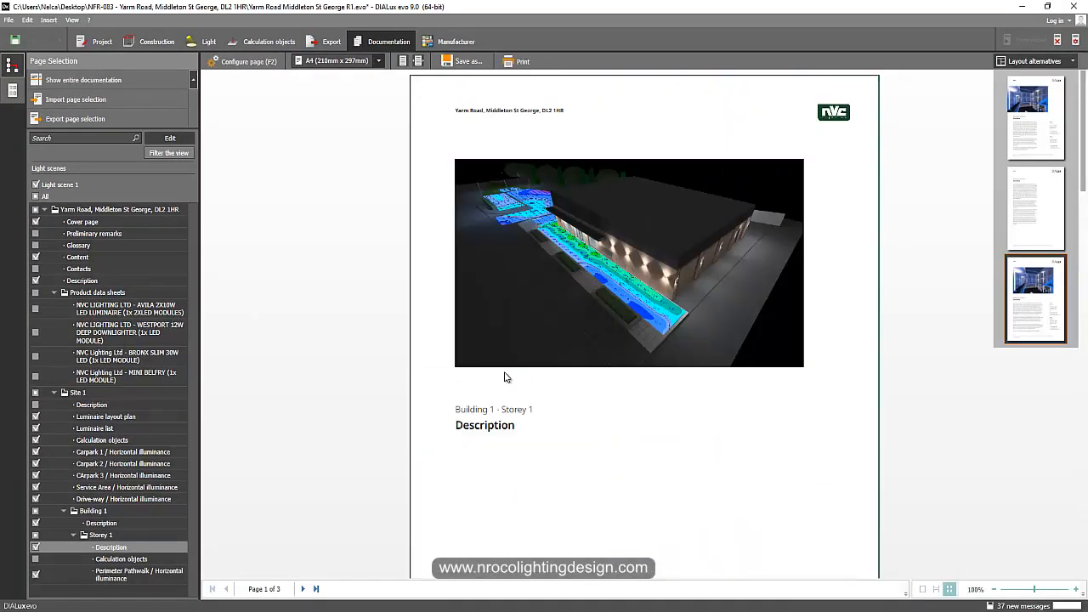
scroll(505, 378, up, 5)
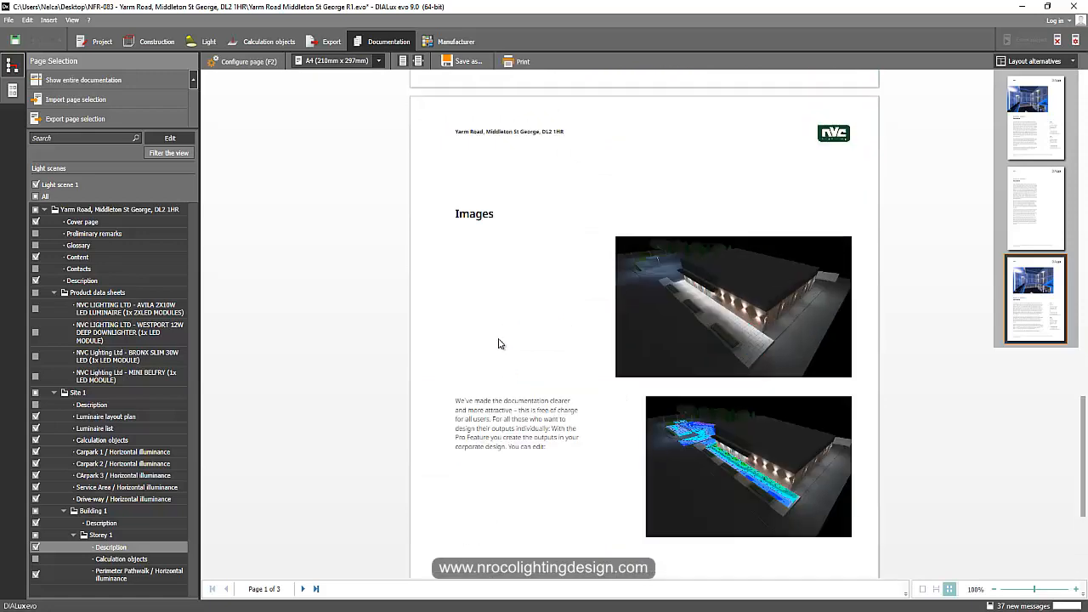
scroll(505, 340, down, 2)
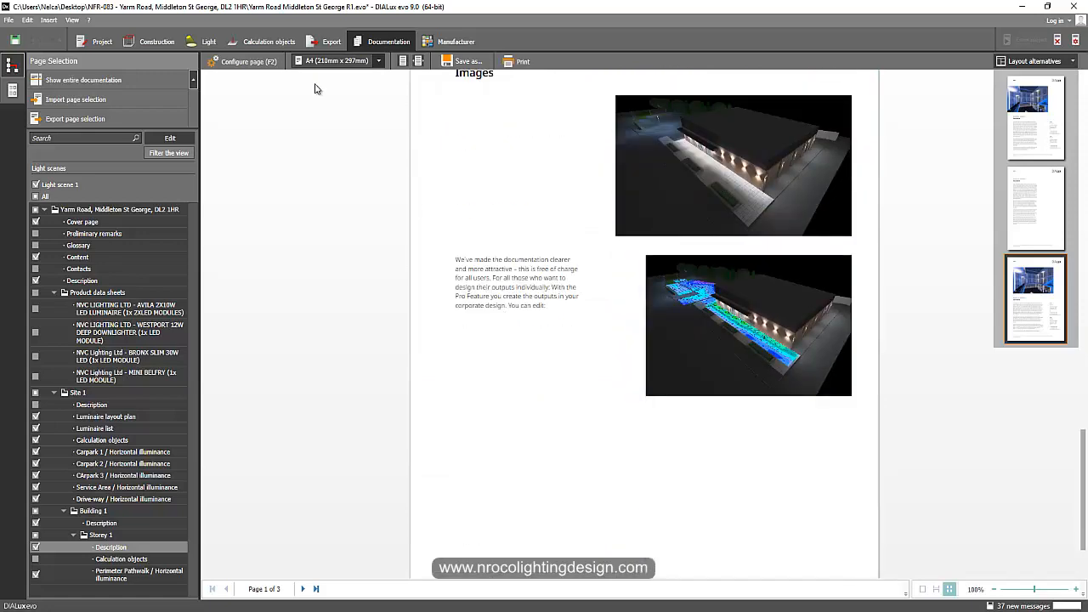
Reopen the page configuration and paste the copied paragraph as the description of the displayed graphic Site 1 (75).
click(246, 62)
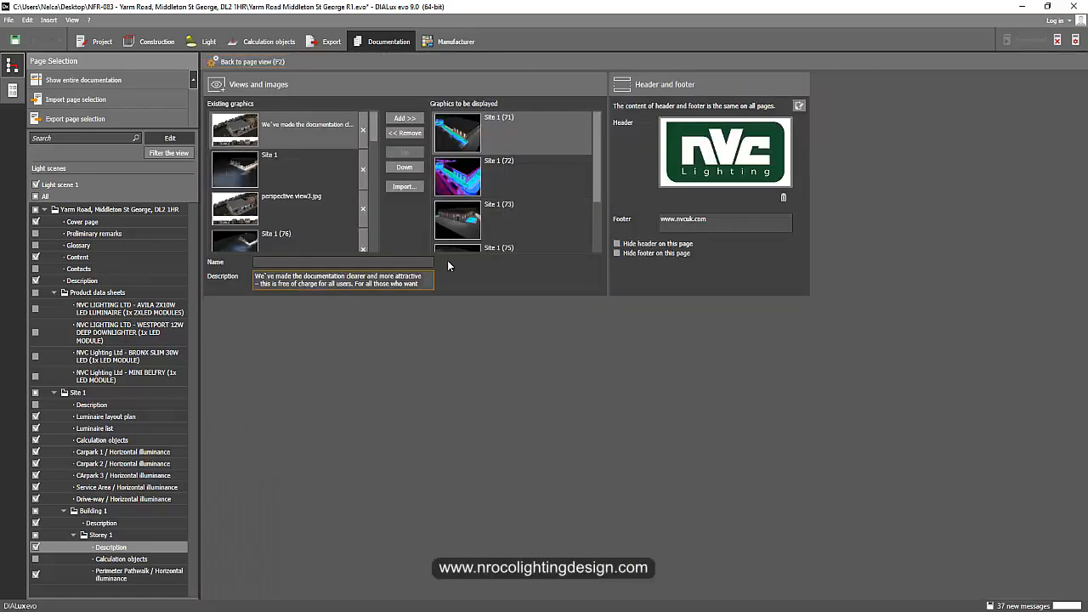
scroll(471, 233, down, 2)
click(458, 185)
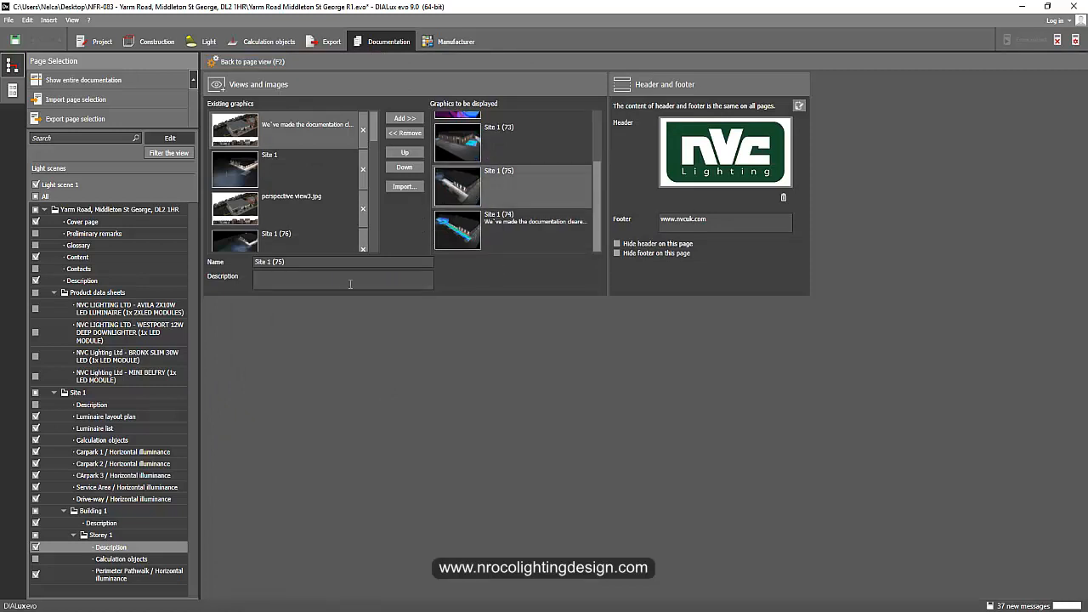
click(309, 279)
key(ctrl+v)
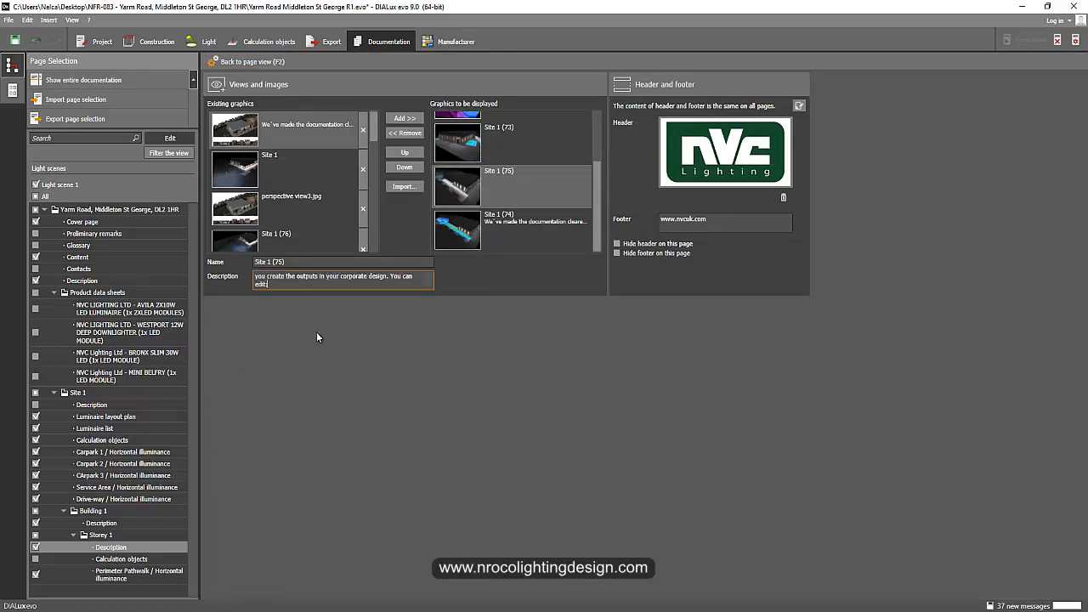
Go back to the page view and inspect the descriptions of both images on the last page and the preceding page.
click(248, 62)
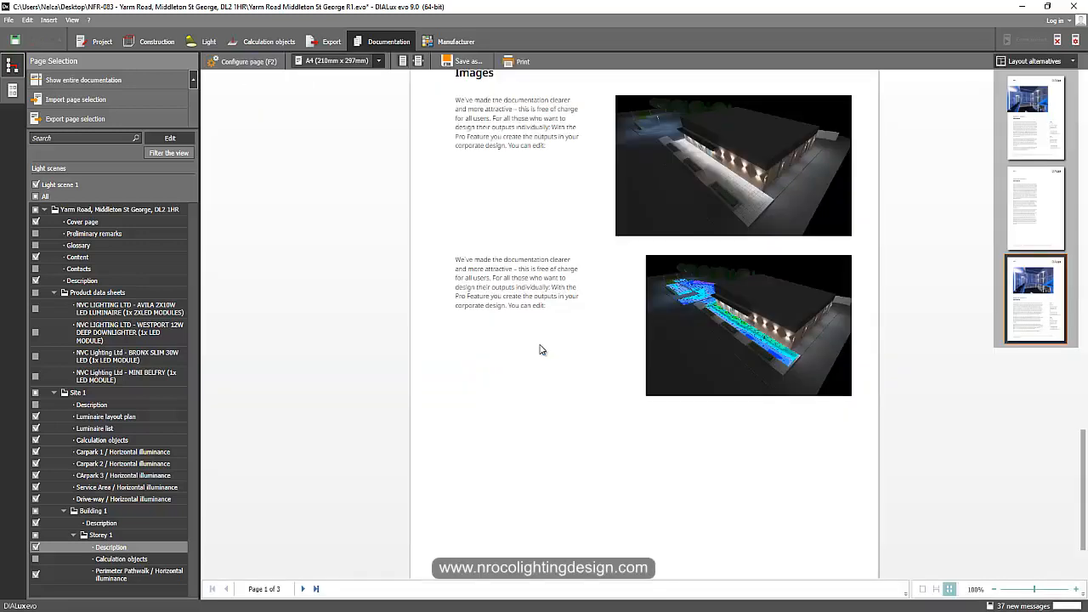
scroll(539, 357, up, 2)
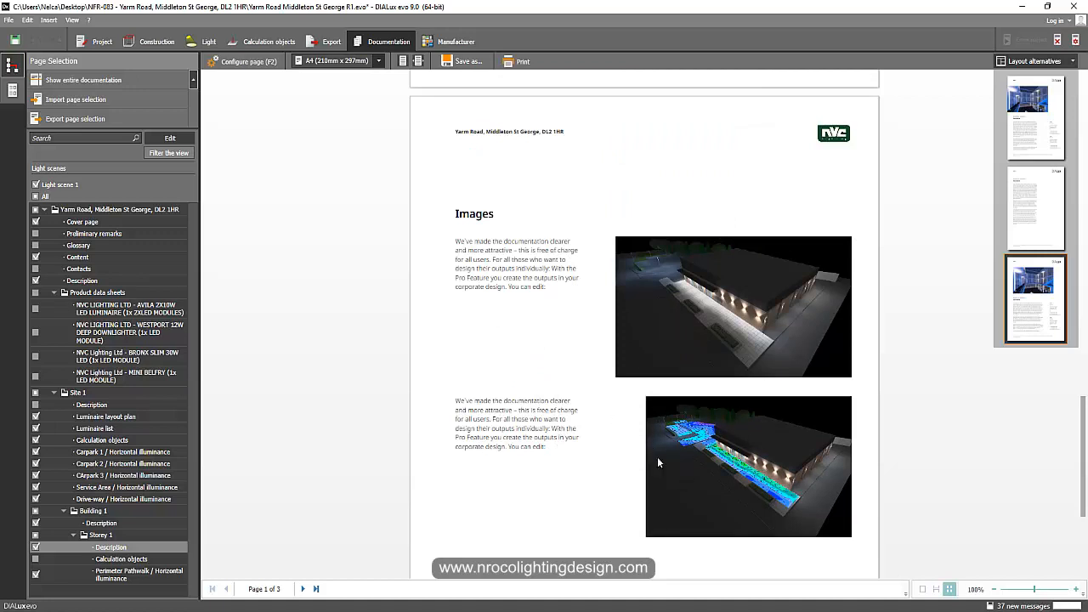
scroll(672, 472, down, 3)
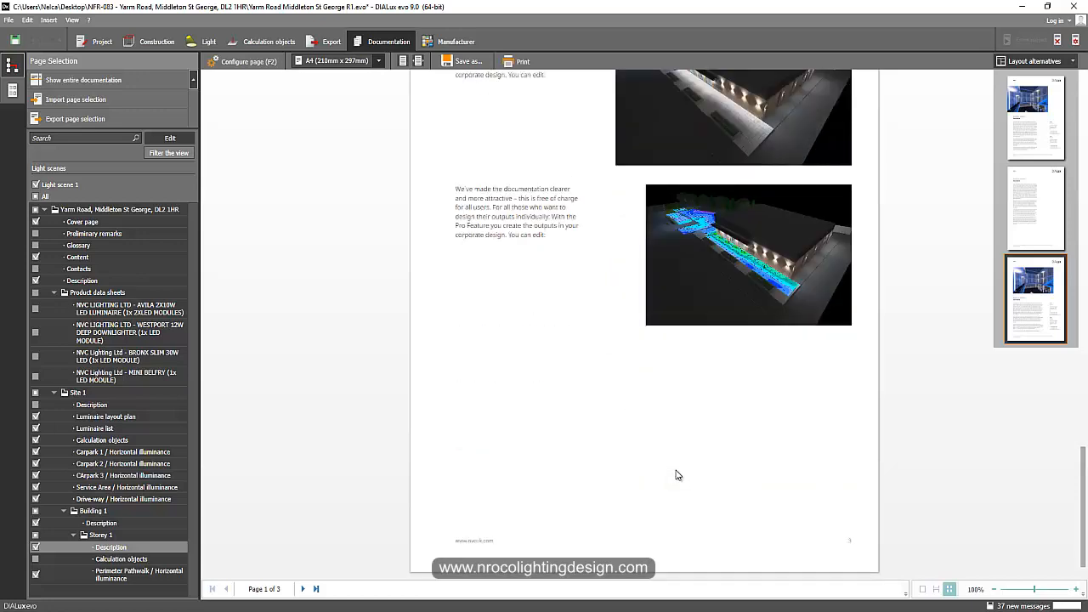
scroll(672, 473, up, 6)
scroll(672, 473, up, 6)
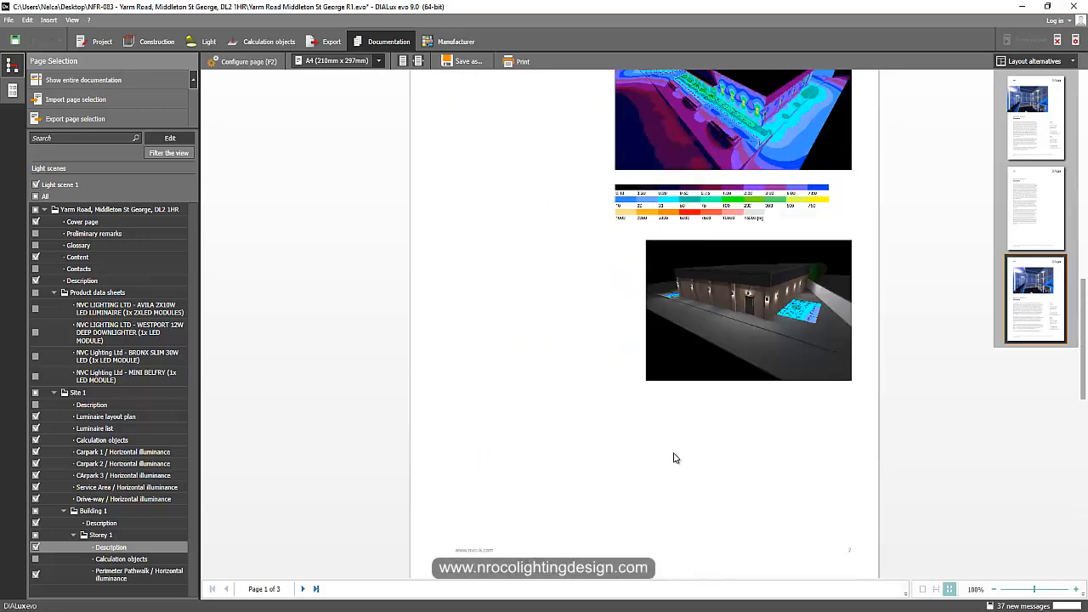
Review the image pages of the Storey 1 description and reread the DIALux Users group post about including views.
scroll(674, 397, down, 3)
scroll(671, 452, down, 6)
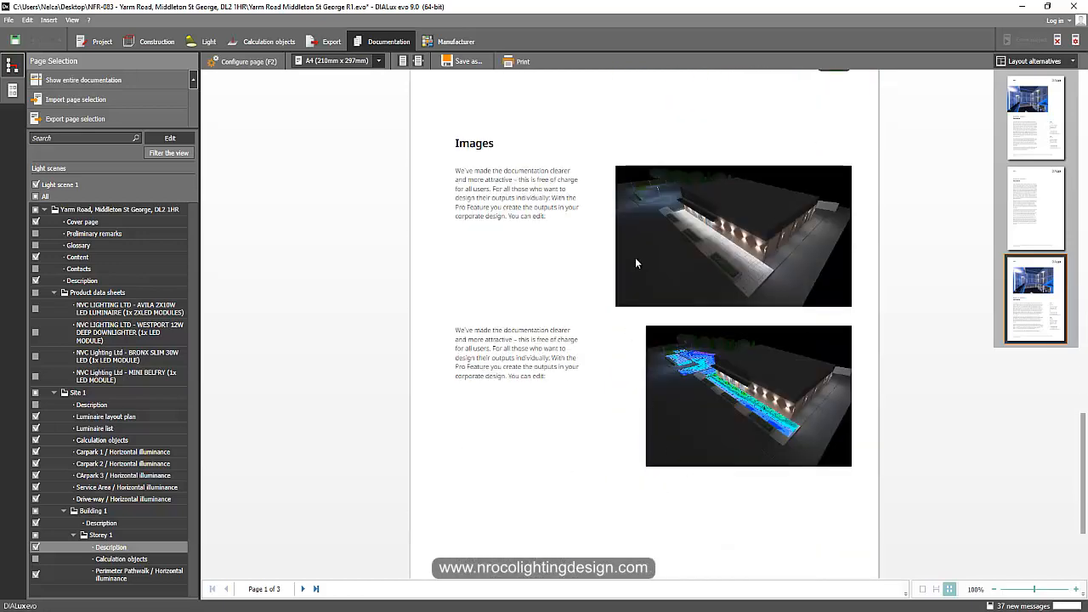
scroll(596, 404, down, 2)
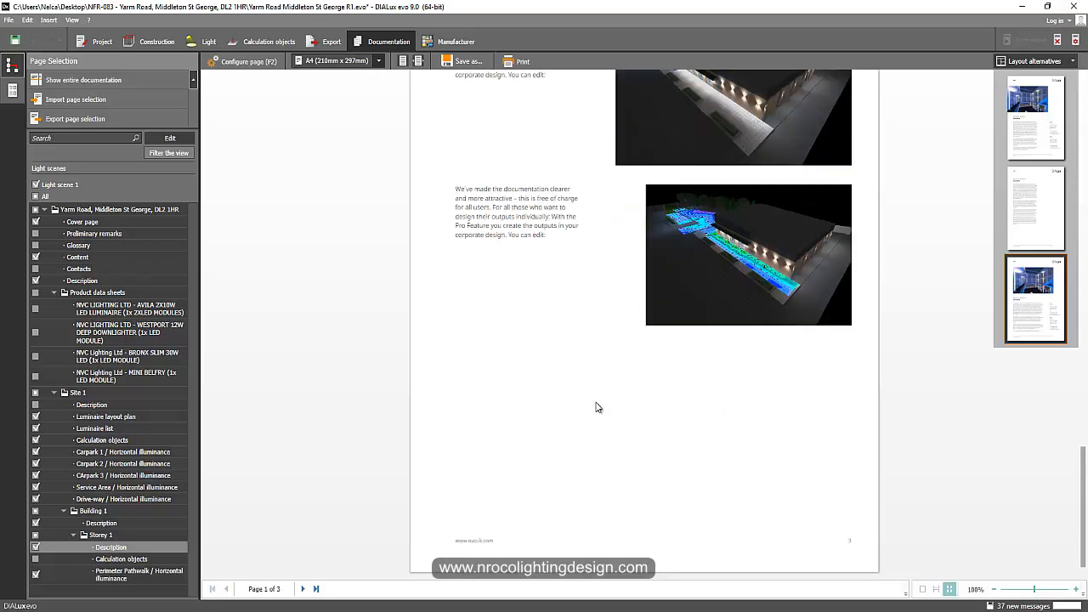
scroll(595, 408, up, 13)
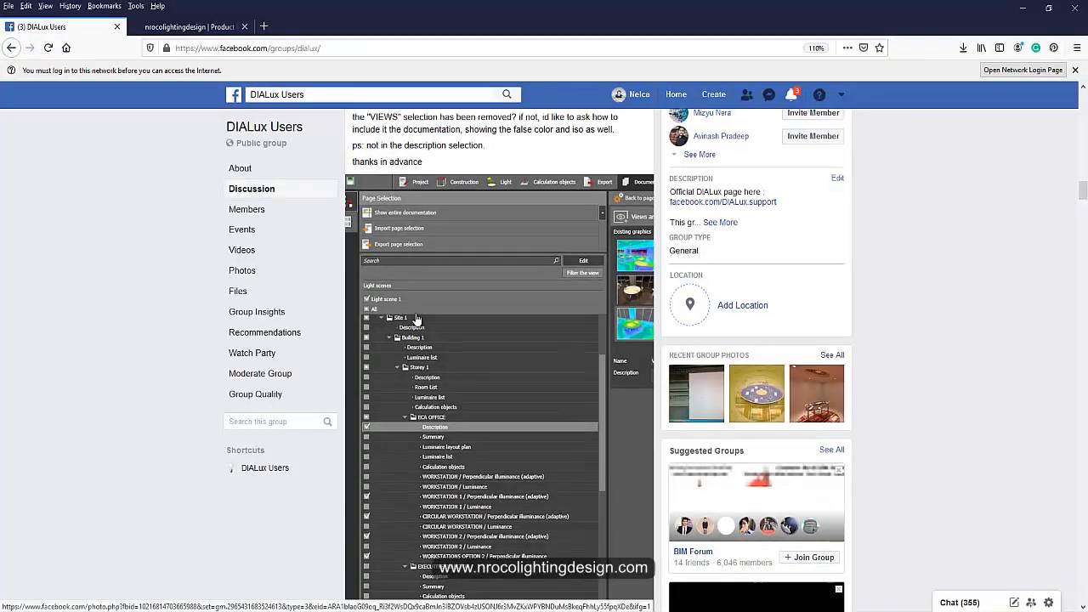
scroll(405, 252, up, 2)
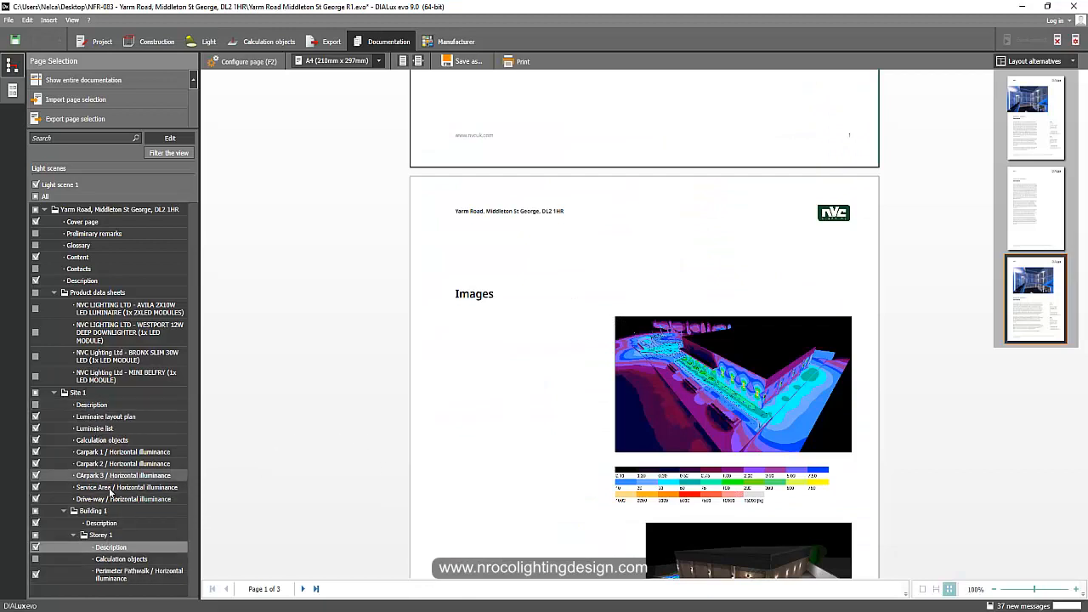
Configure the Site 1 description page and remove graphics Site 1 (71) to Site 1 (76) from the displayed graphics.
click(92, 405)
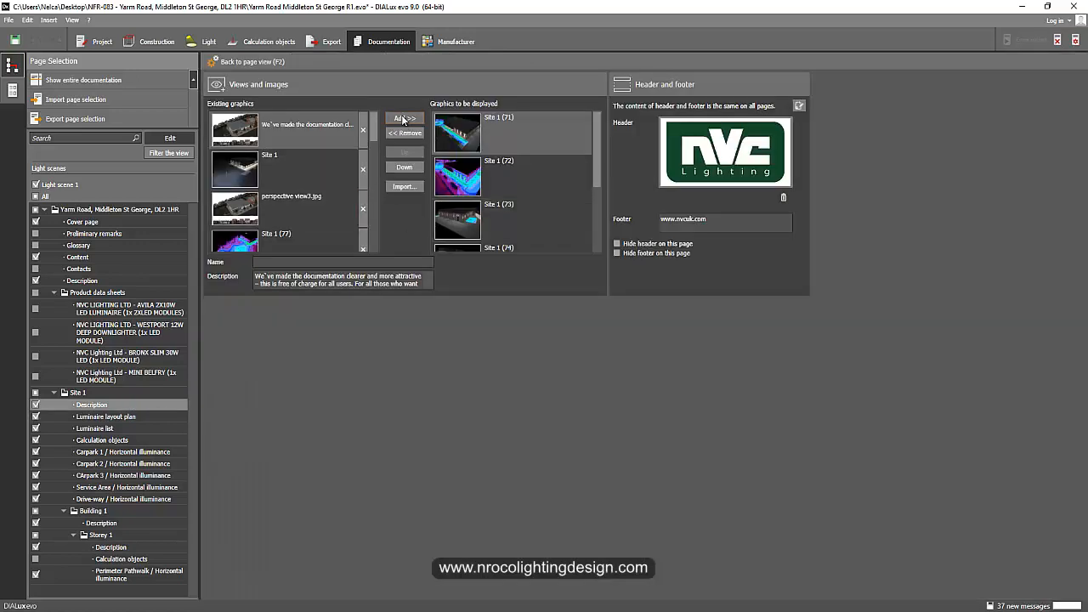
click(410, 134)
click(408, 132)
click(408, 133)
click(409, 132)
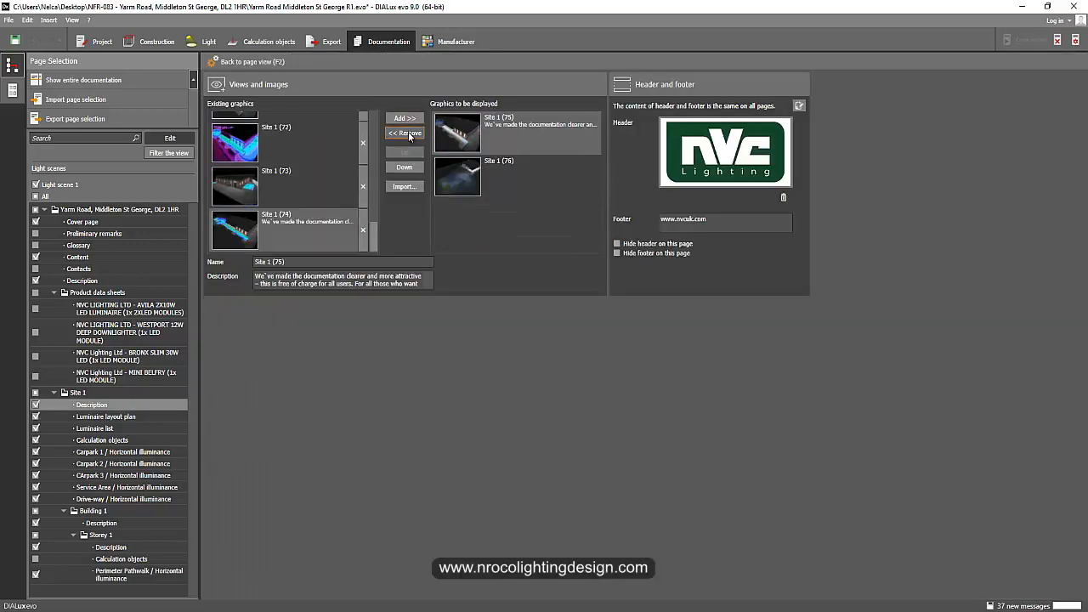
click(408, 133)
click(408, 132)
Add the unnamed building perspective graphic at the start of the existing graphics to the graphics displayed on the Site 1 description page.
scroll(335, 170, up, 10)
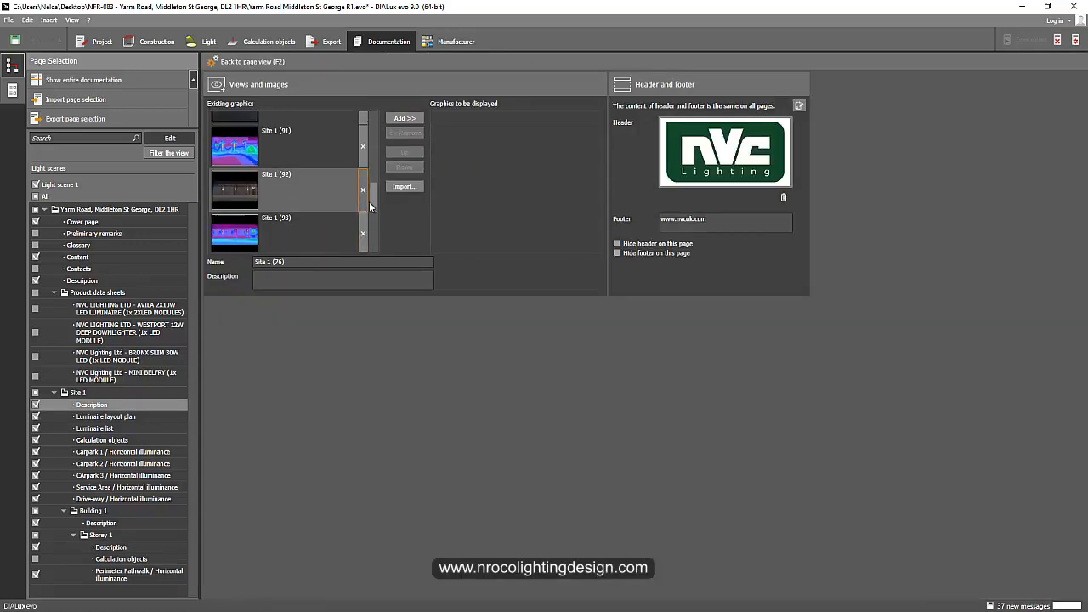
scroll(323, 127, up, 2)
click(295, 124)
click(405, 118)
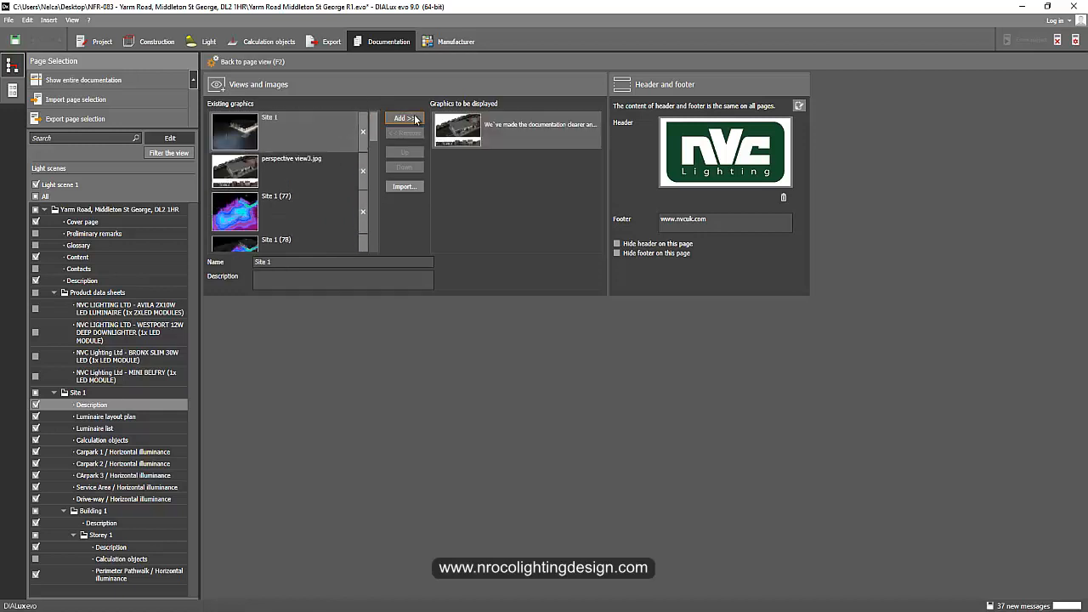
Add the views Site 1 (77) to Site 1 (82) to the graphics displayed on the Site 1 description page.
click(302, 220)
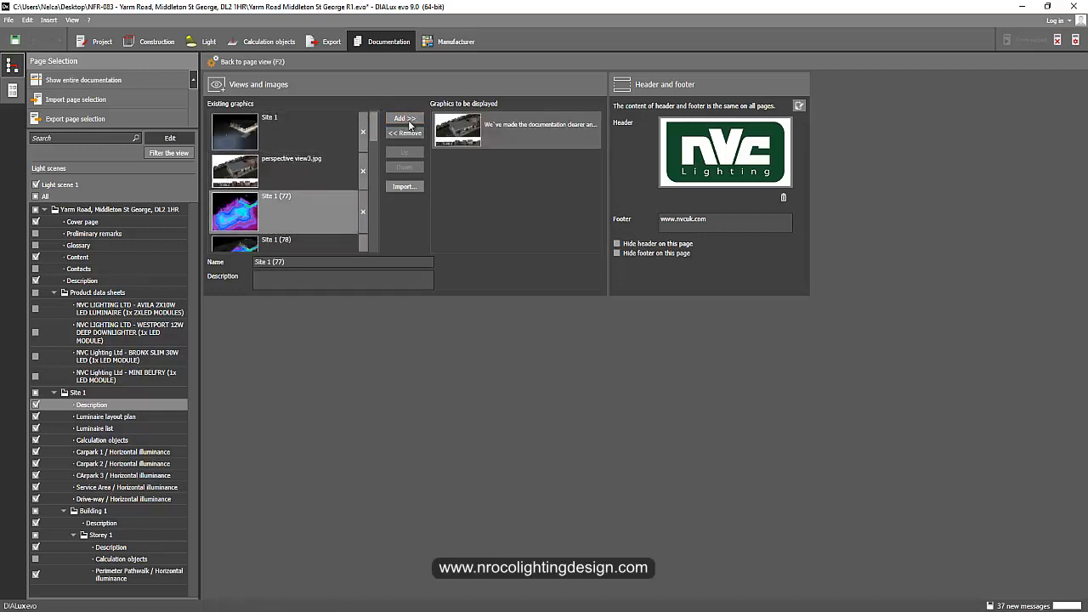
click(408, 120)
click(405, 118)
click(405, 118)
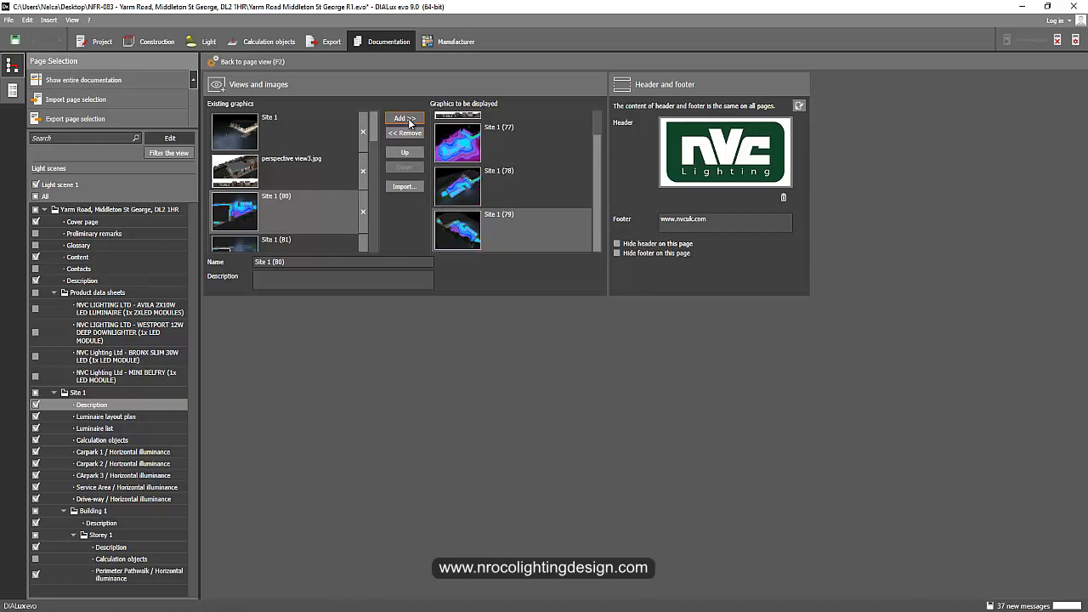
click(404, 118)
click(408, 121)
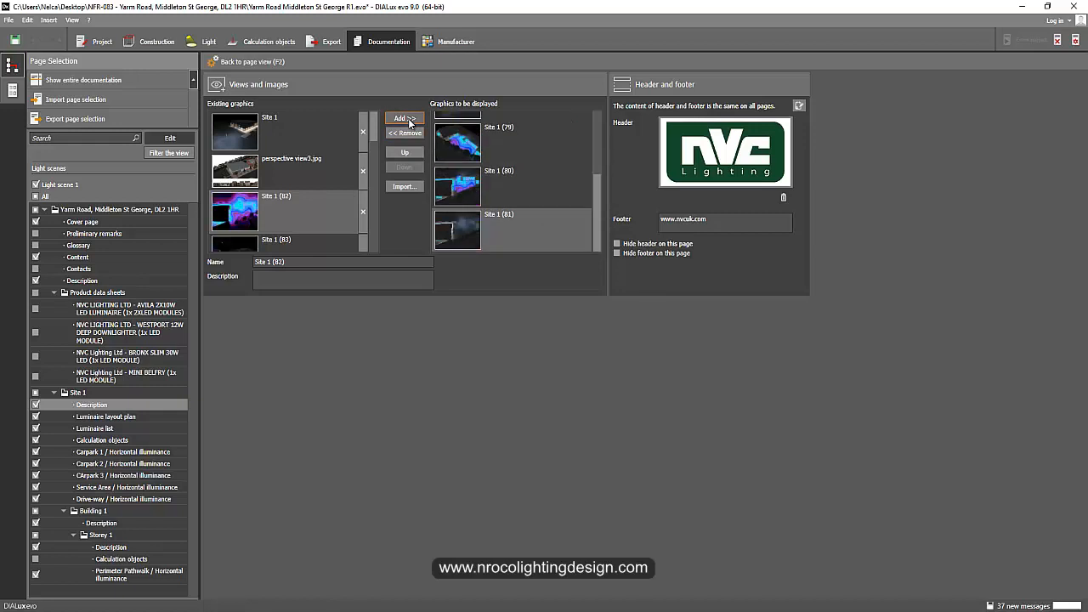
click(406, 120)
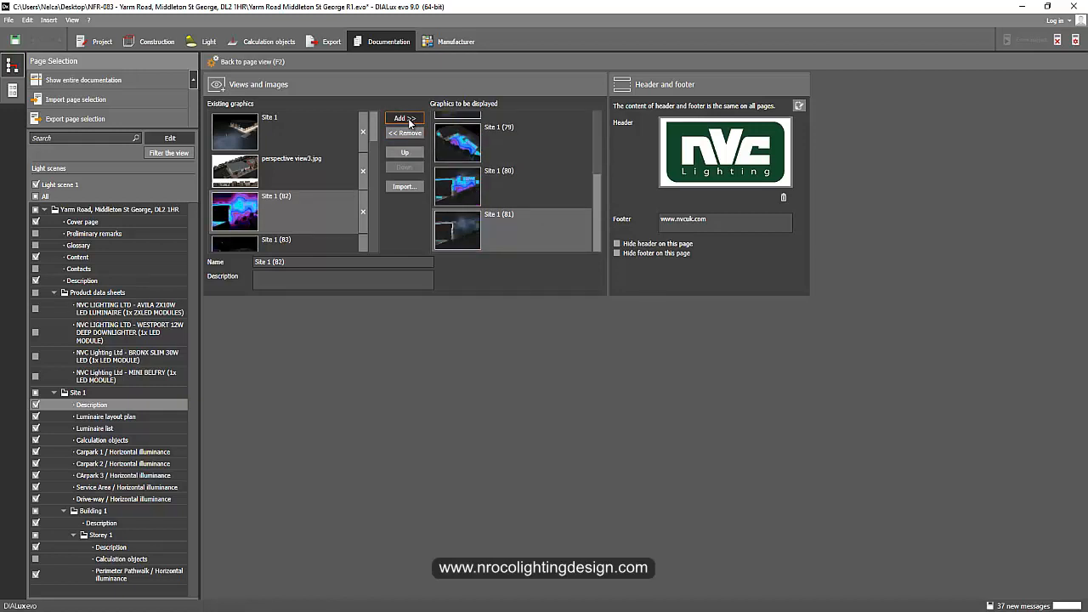
Return to the page view and examine the perspective, false colour and isoline images across the Site 1 description pages.
click(252, 61)
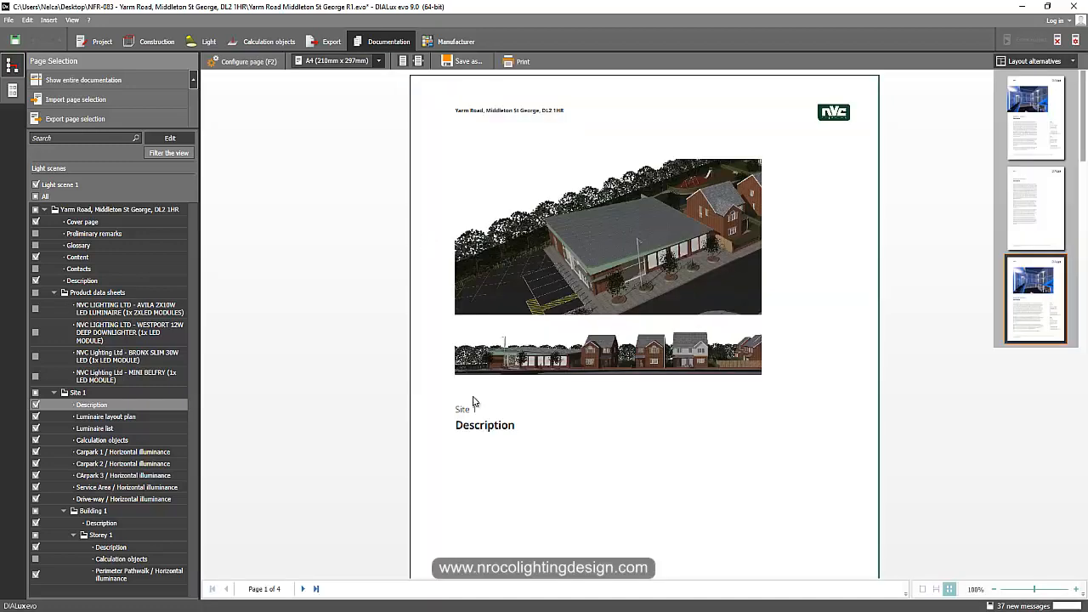
scroll(416, 381, down, 10)
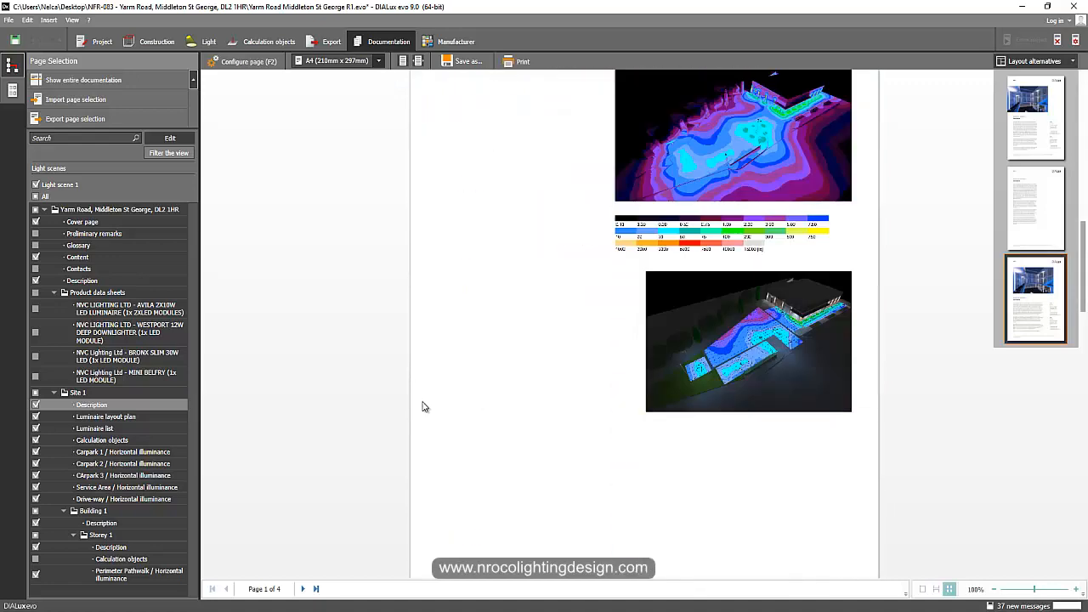
scroll(429, 401, down, 8)
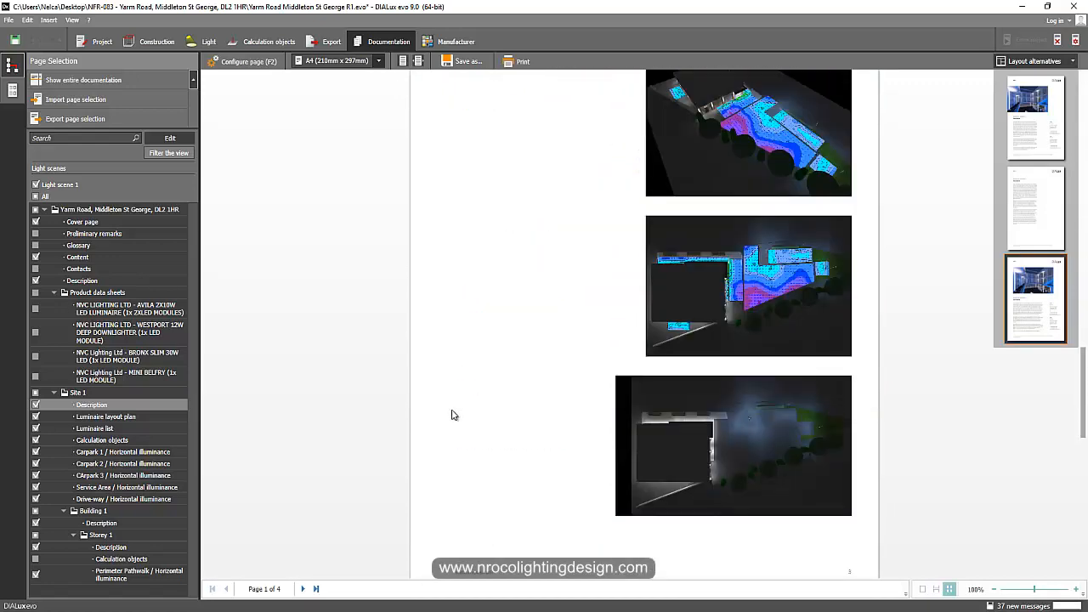
scroll(452, 415, up, 2)
scroll(452, 415, down, 15)
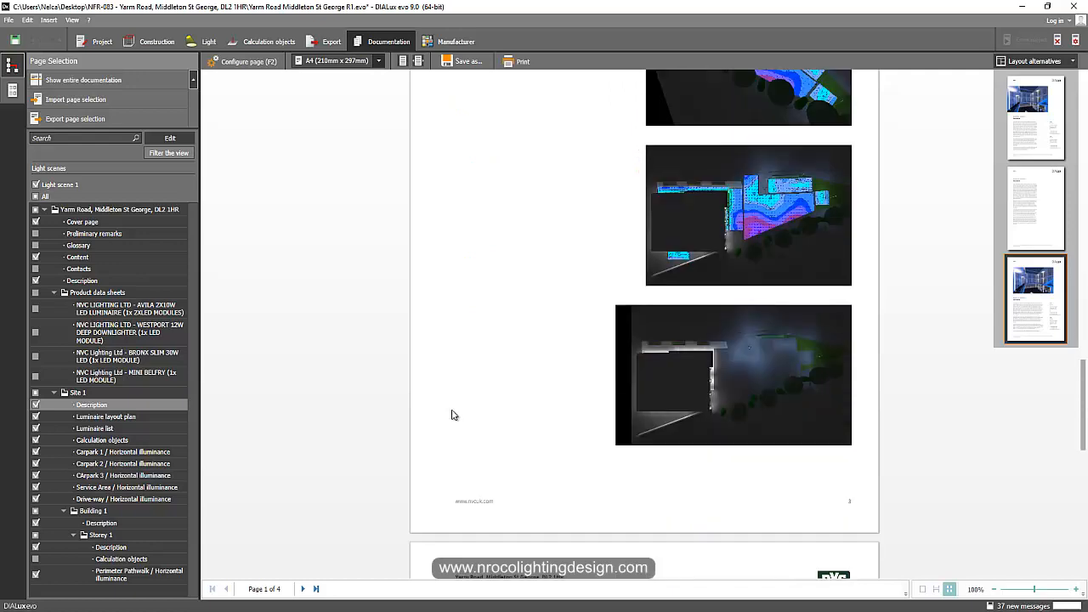
scroll(544, 425, up, 19)
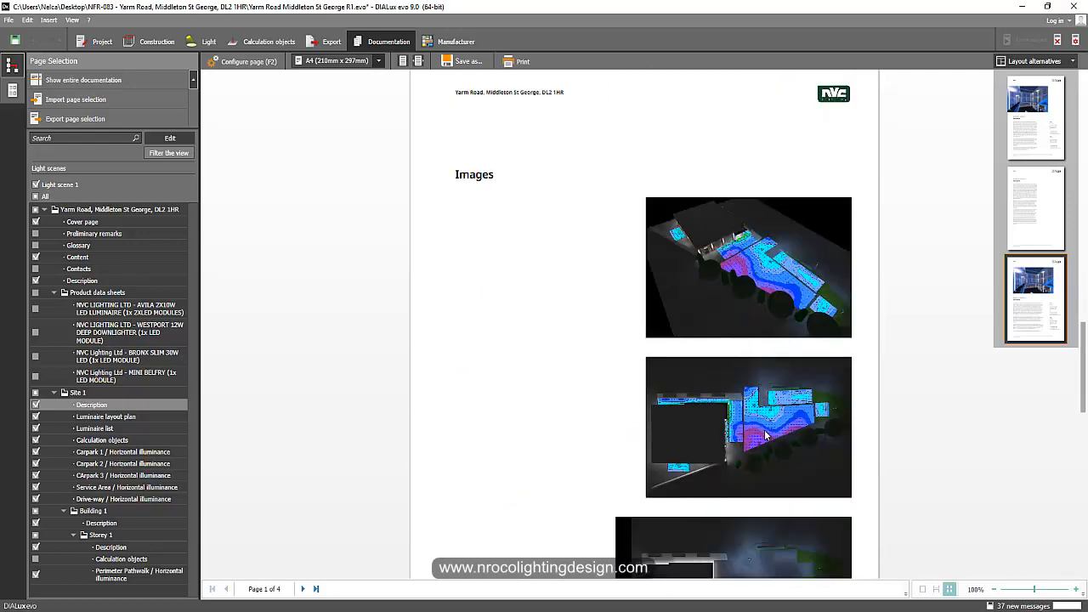
scroll(745, 440, down, 8)
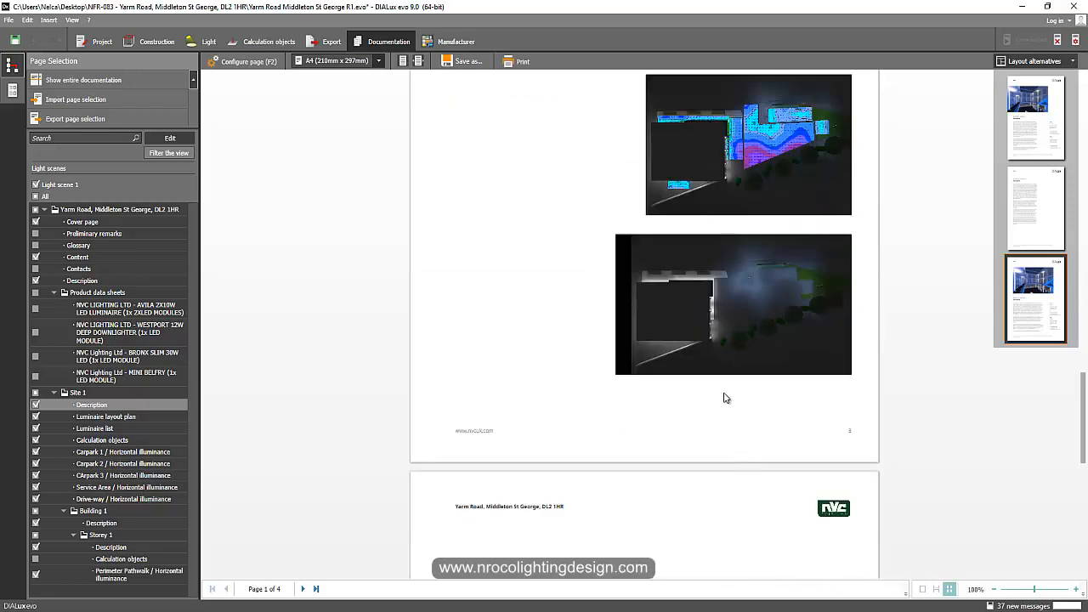
scroll(723, 314, down, 10)
scroll(709, 371, up, 5)
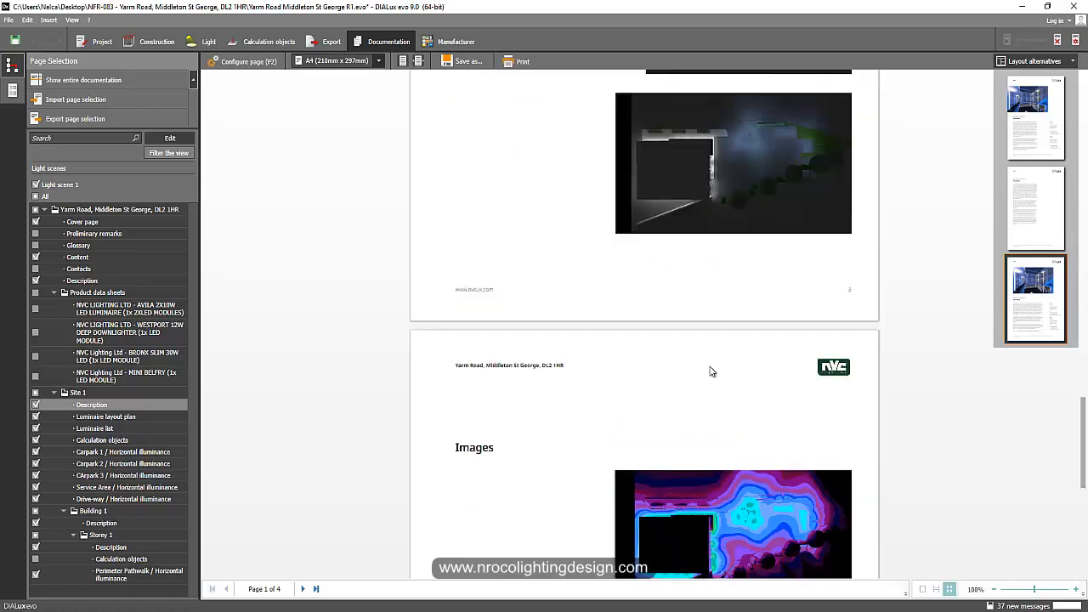
scroll(705, 343, down, 8)
scroll(702, 366, up, 3)
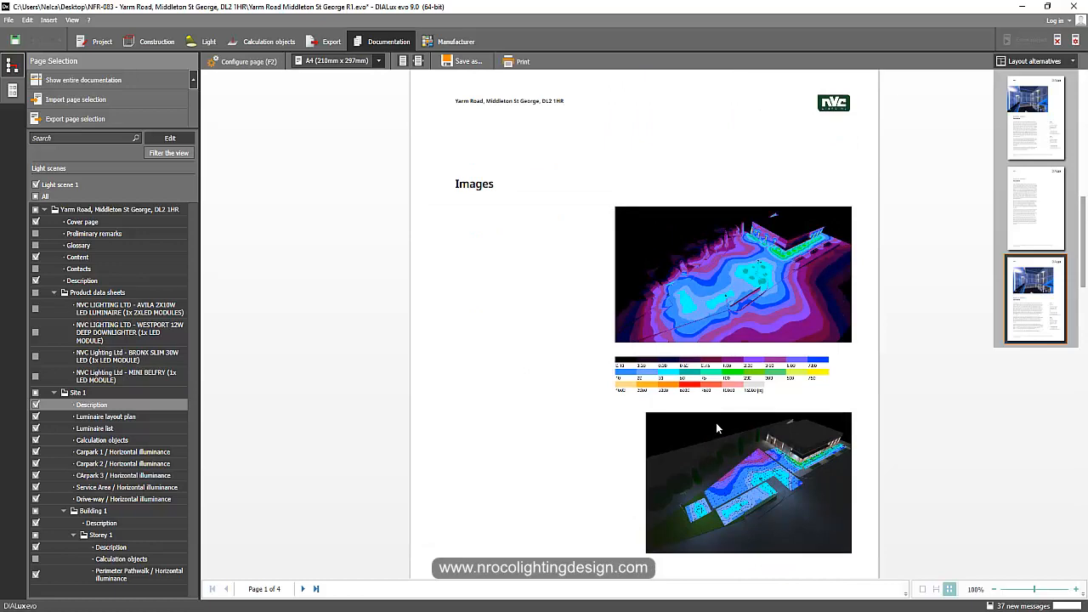
Switch to the Export mode's saved views and make the calculation results of Site and Building 1 visible in the 3D view.
click(329, 41)
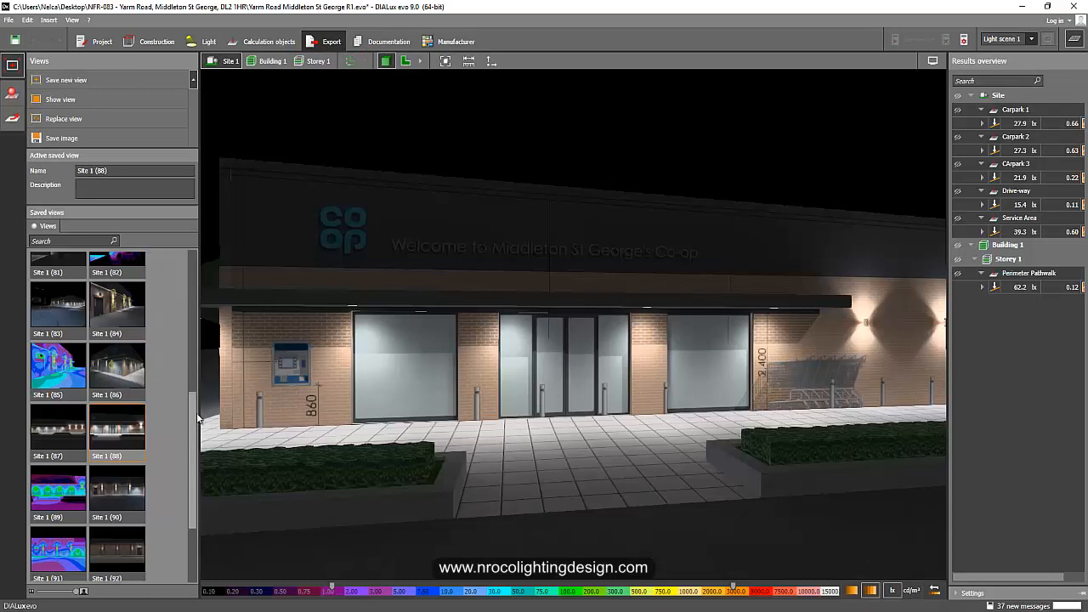
scroll(187, 387, up, 5)
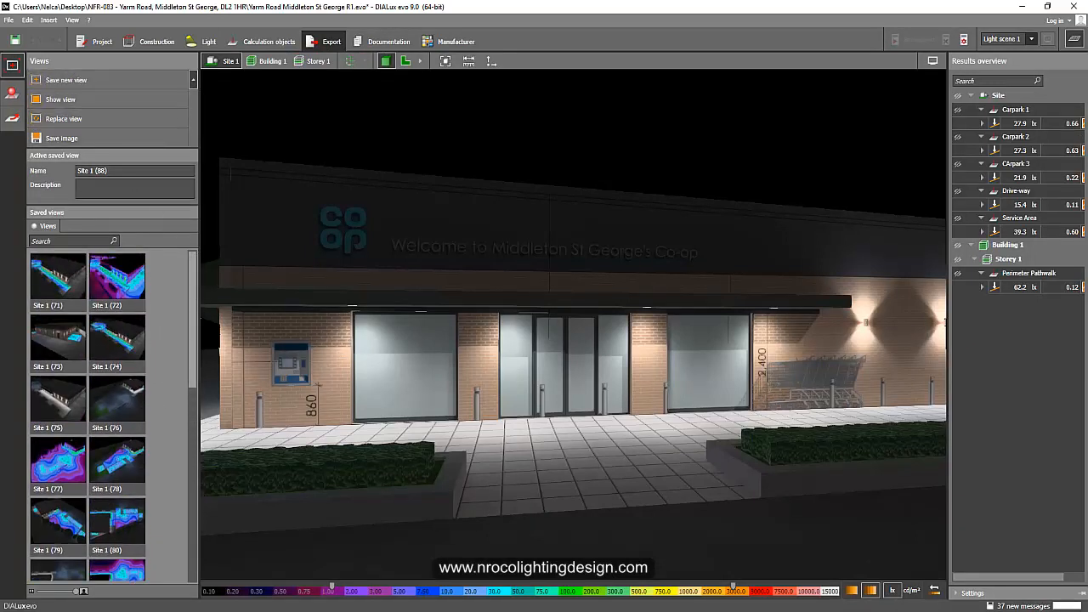
click(1073, 37)
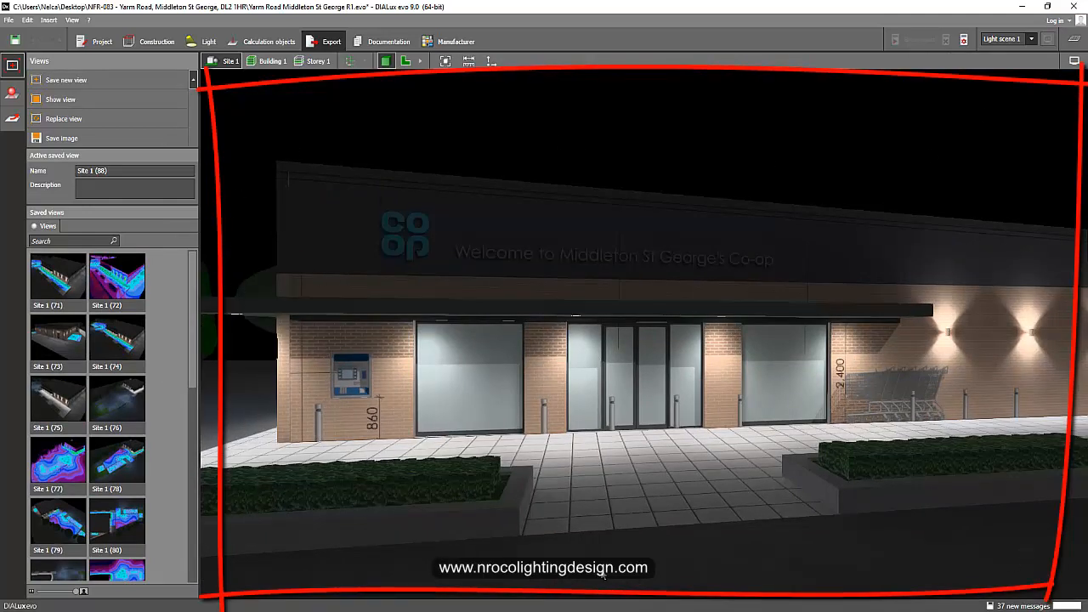
click(1074, 39)
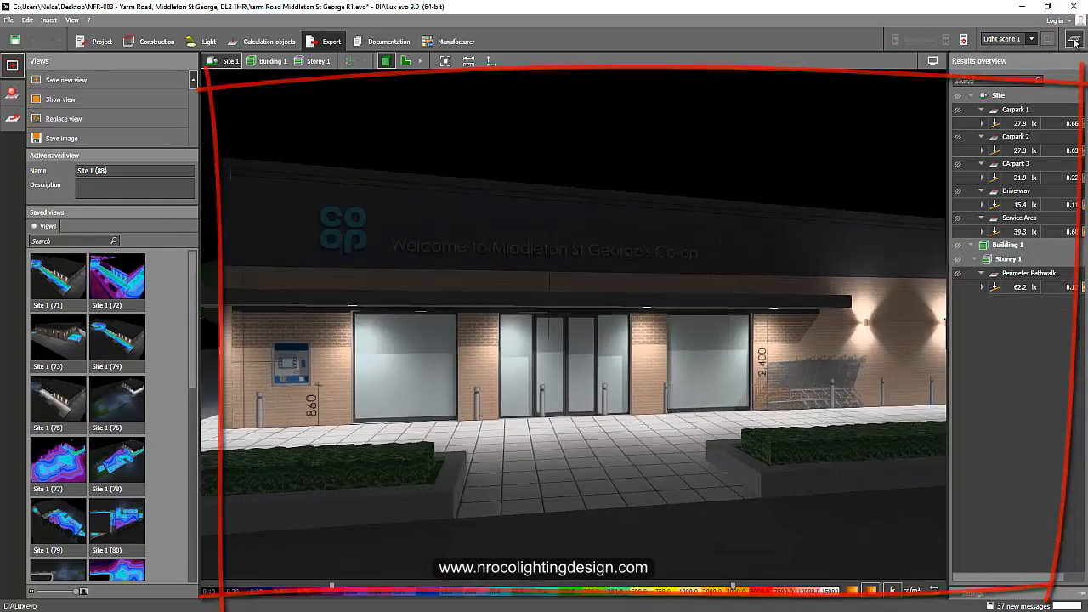
click(958, 96)
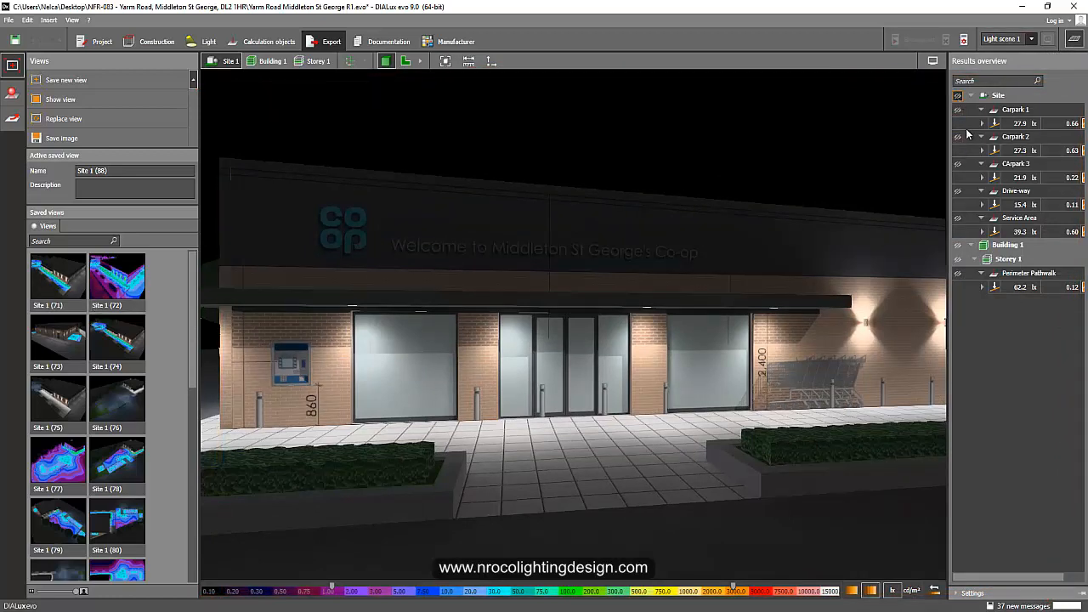
click(958, 245)
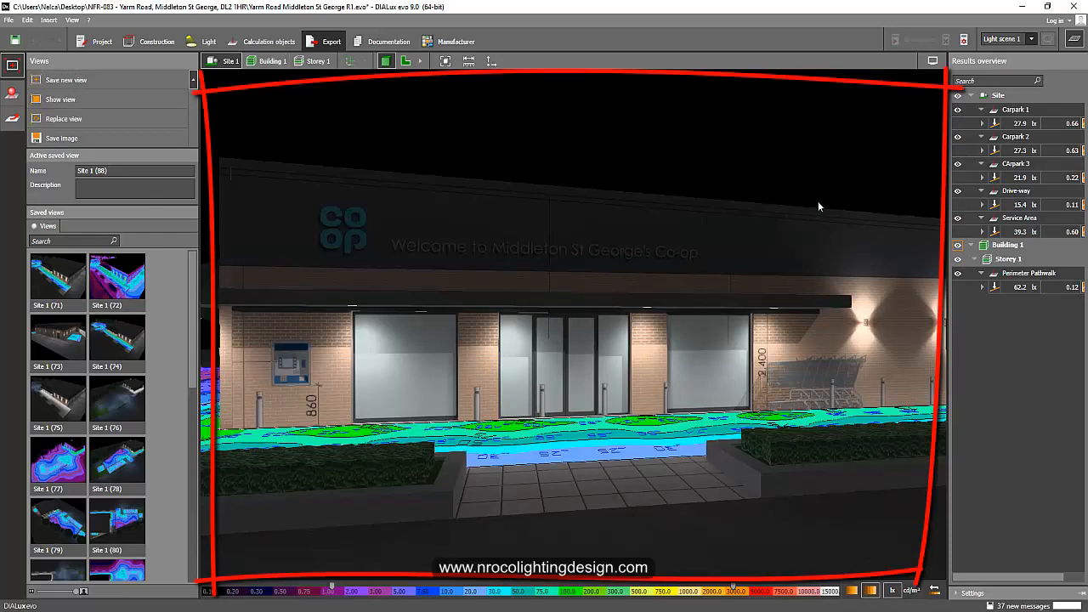
Go back to the documentation and review the Site 1 description's images and its first page.
click(383, 41)
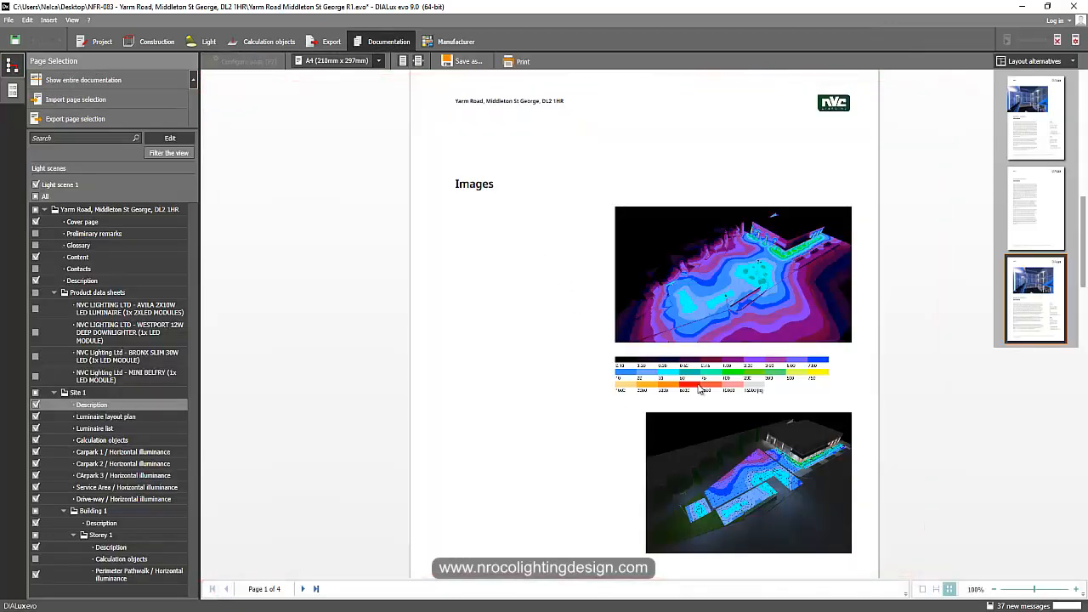
scroll(699, 456, down, 3)
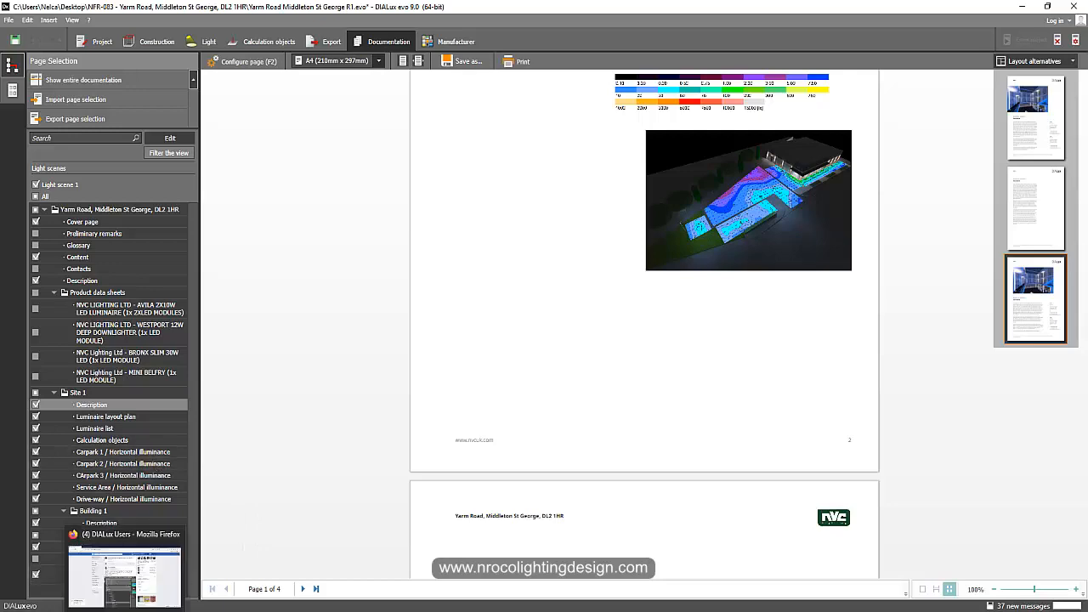
scroll(498, 378, up, 3)
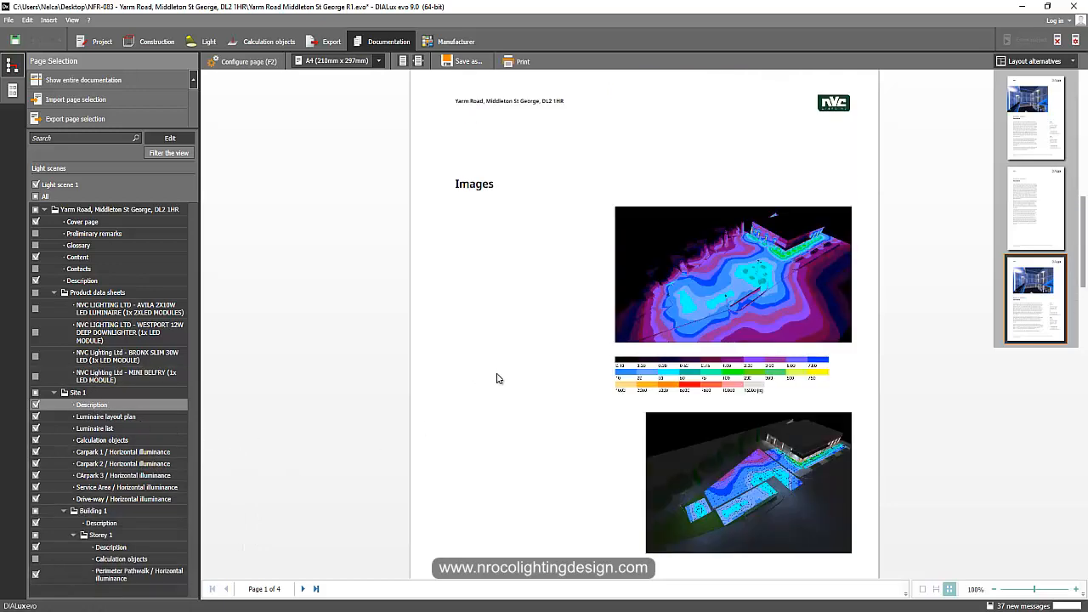
scroll(436, 332, up, 5)
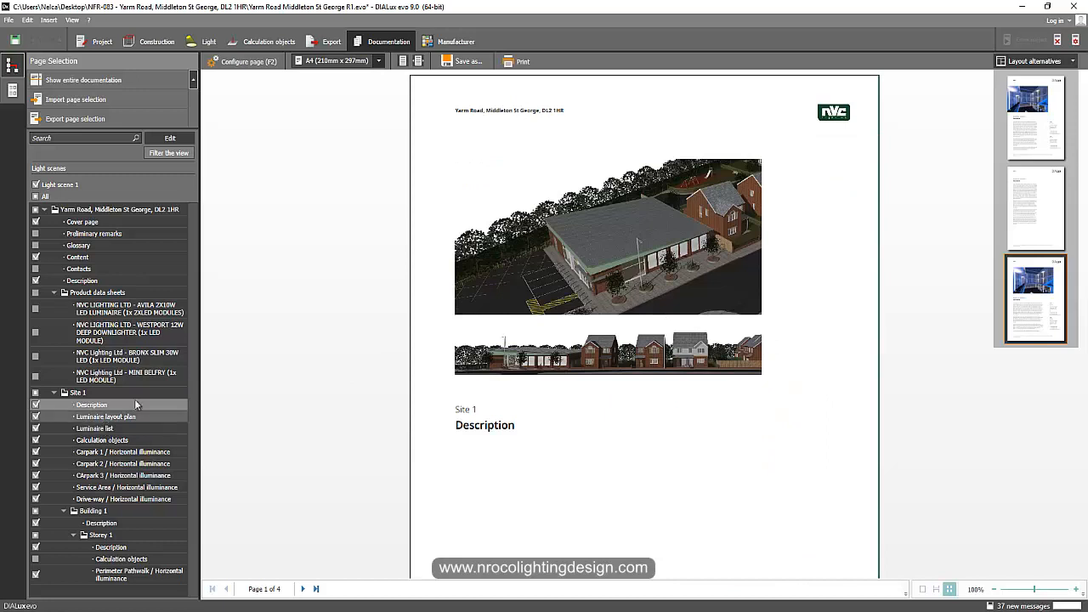
scroll(377, 414, down, 2)
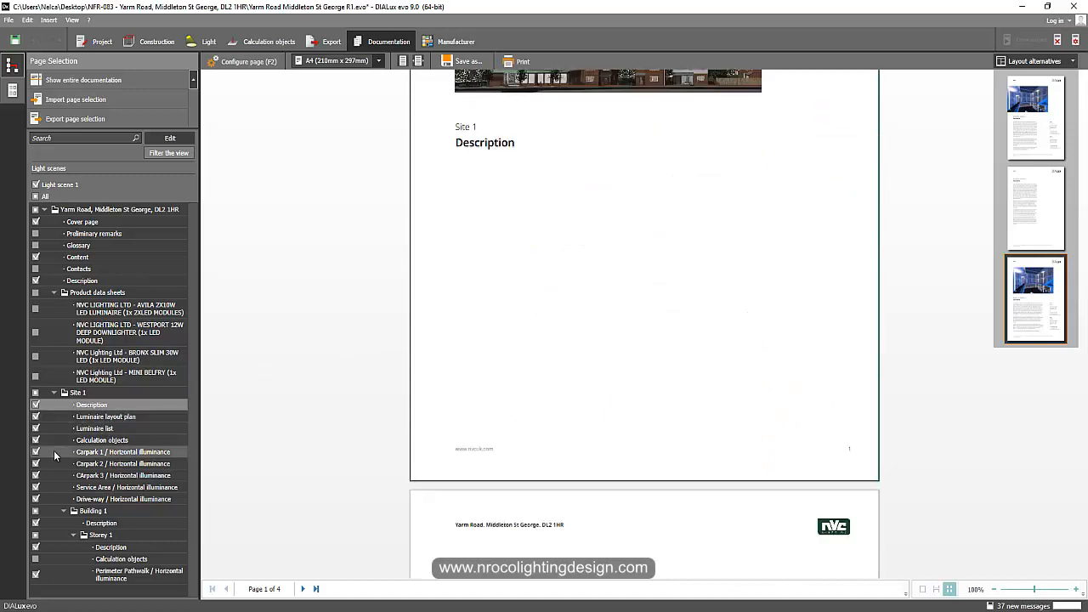
Examine the CArpark 3 horizontal illuminance page and the cover page of the documentation.
click(98, 477)
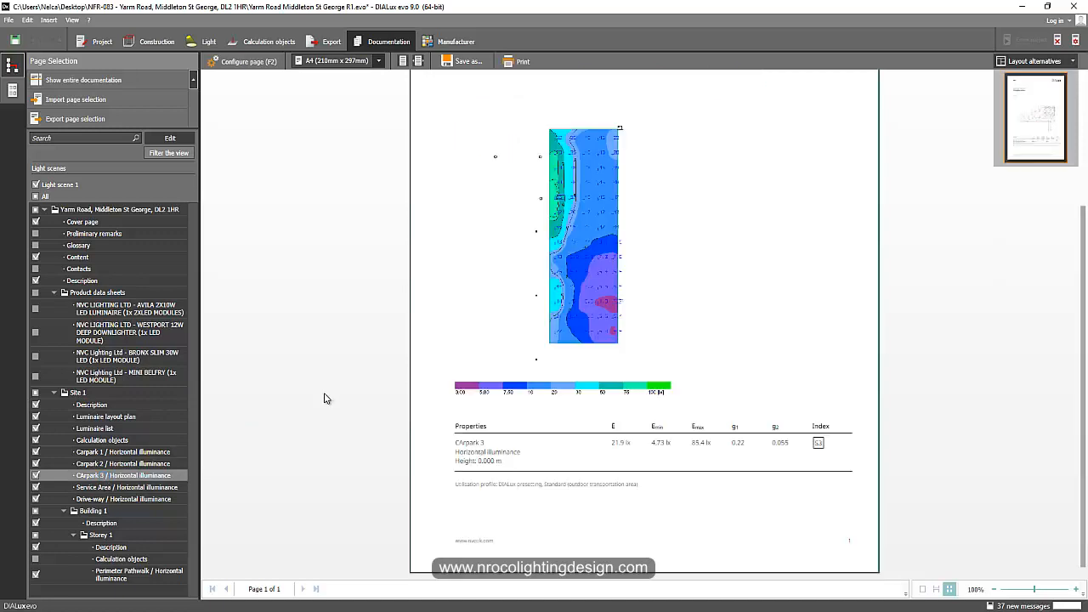
scroll(323, 398, up, 3)
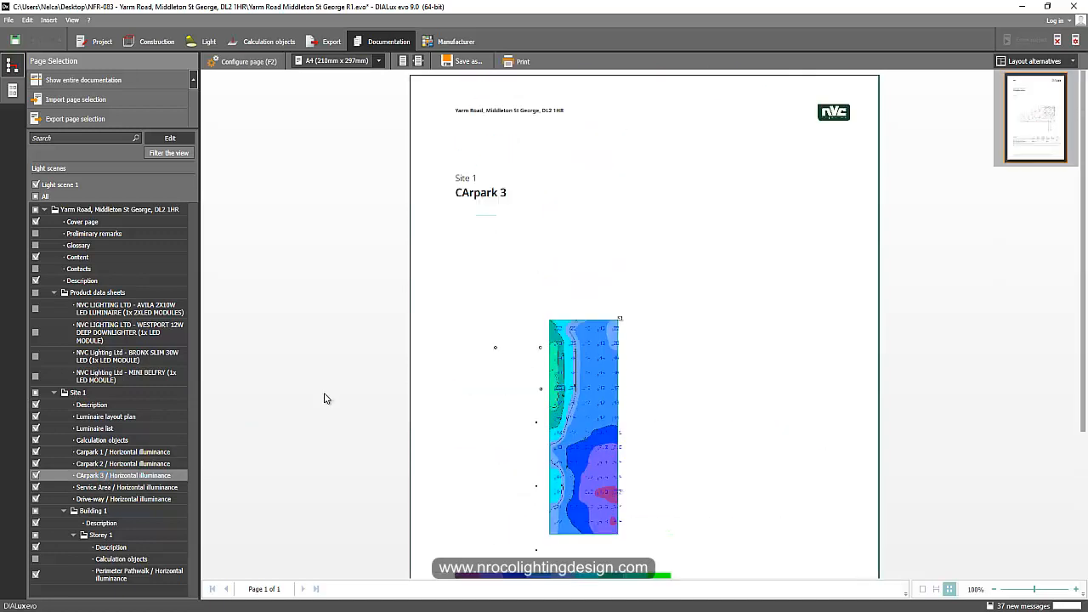
click(83, 223)
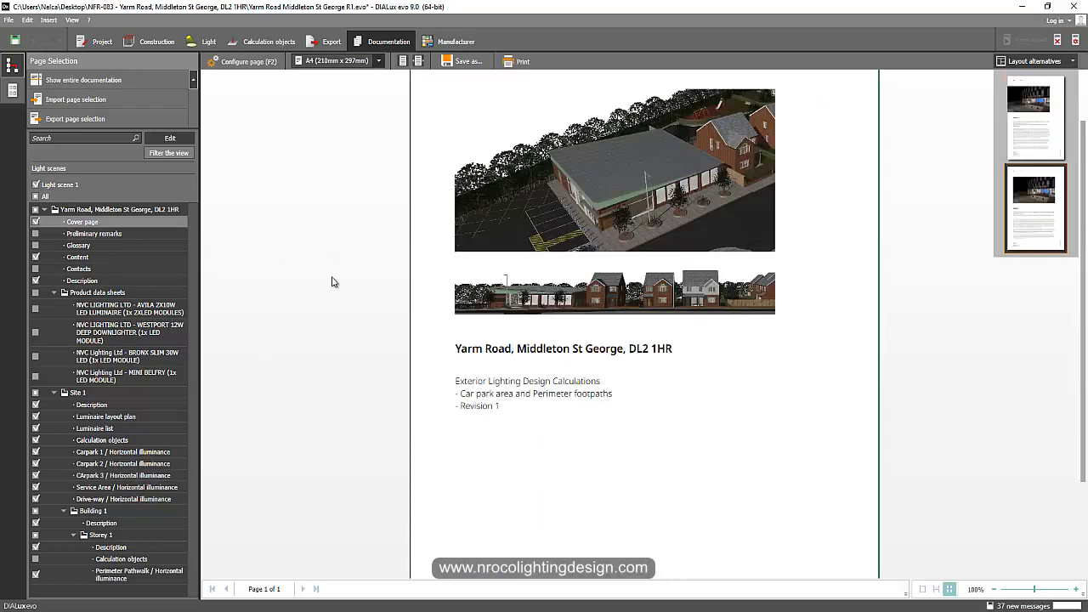